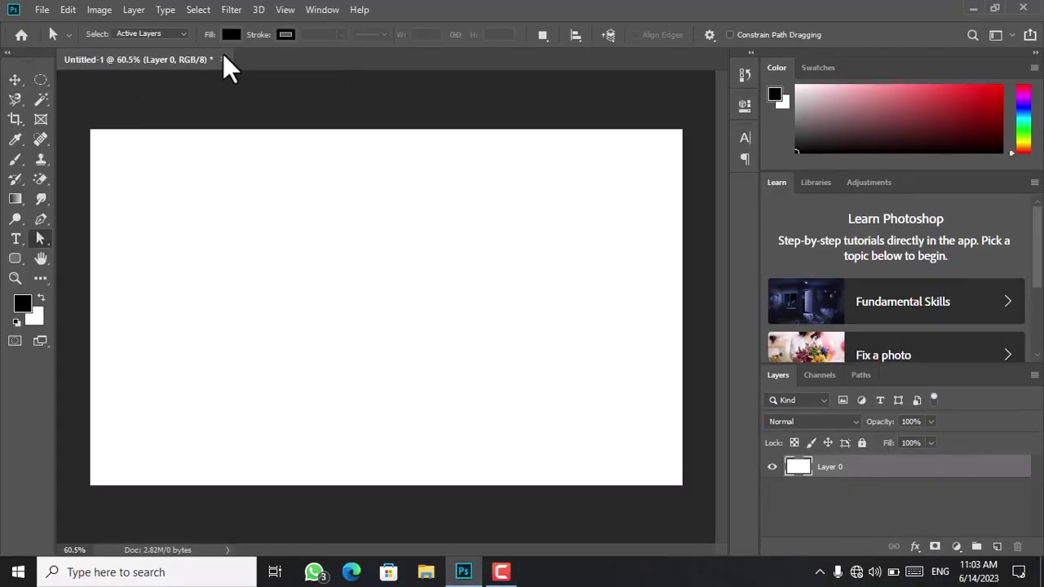
pyautogui.rightClick(38, 232)
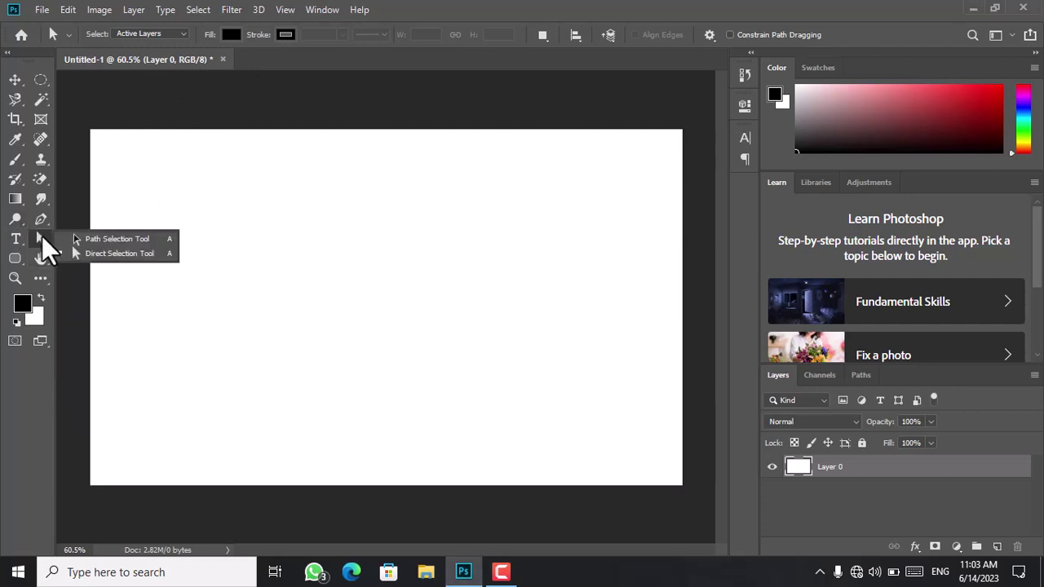
pyautogui.click(141, 238)
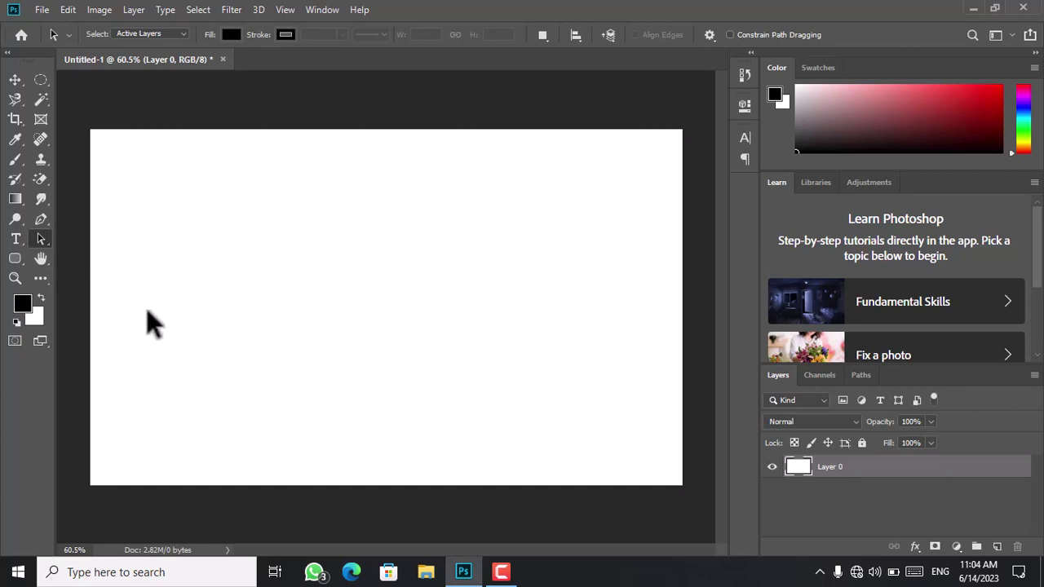
pyautogui.click(43, 221)
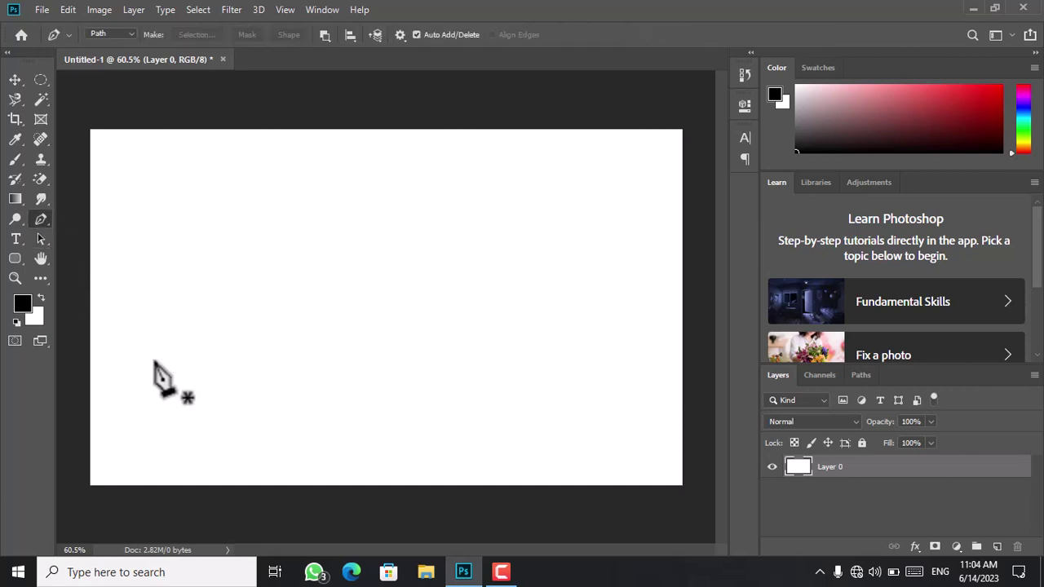
pyautogui.click(130, 33)
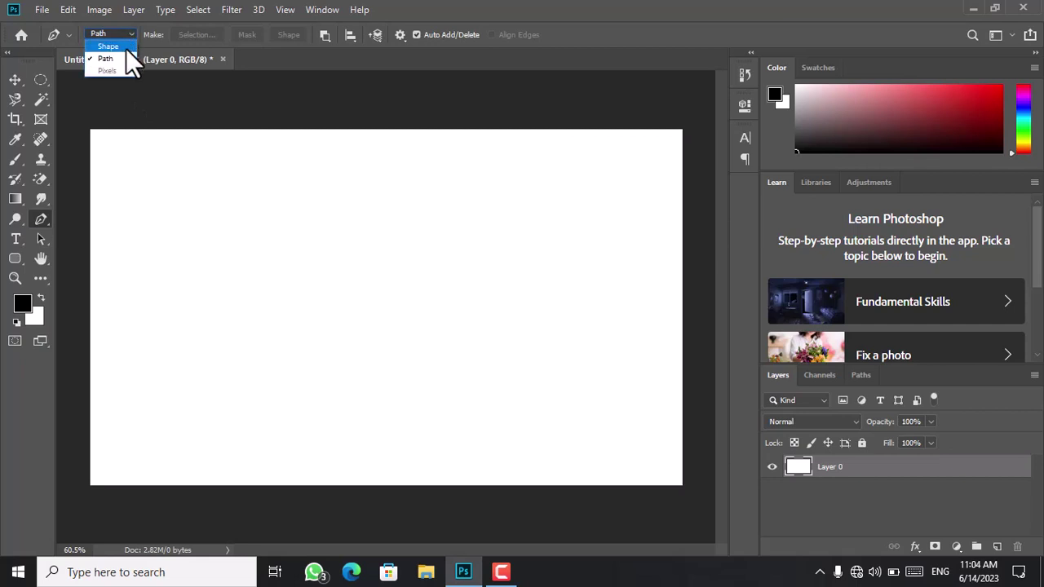
pyautogui.click(126, 59)
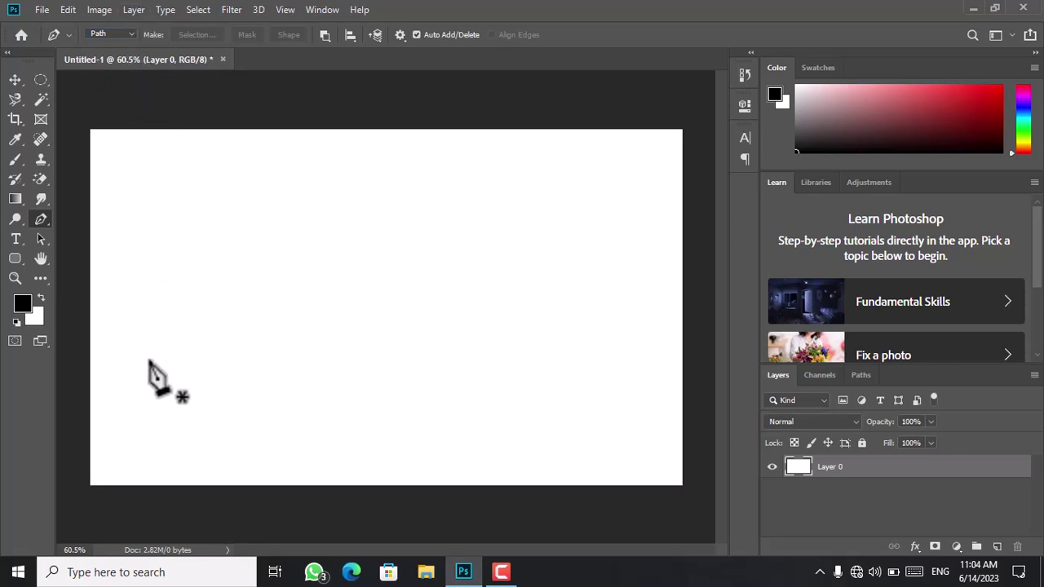
pyautogui.press('v')
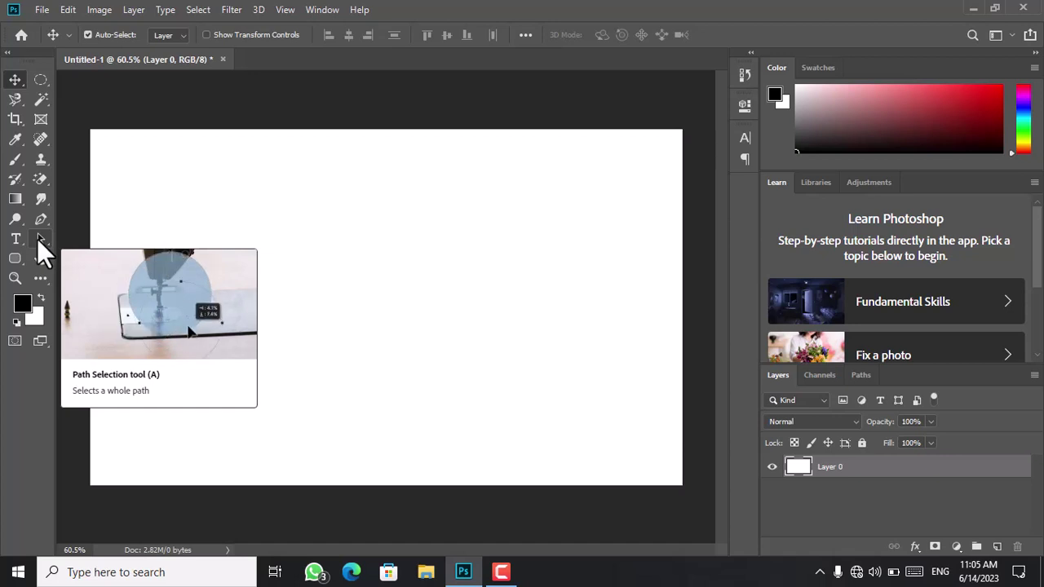
# Step: Draw a rectangular path near the middle of the canvas using the Rectangle tool in Path mode
pyautogui.click(18, 259)
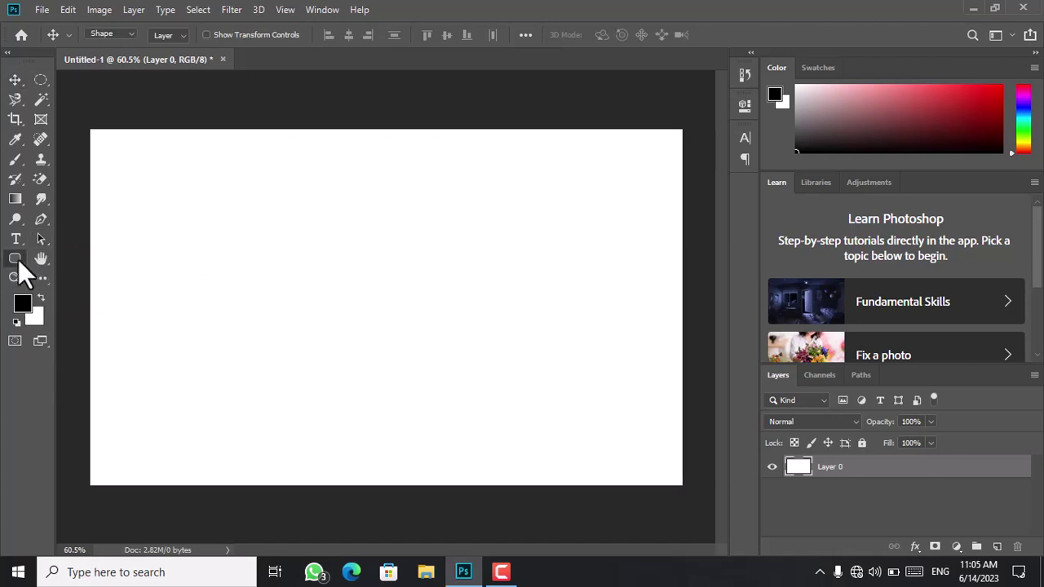
pyautogui.moveTo(18, 259); pyautogui.dragTo(45, 259)
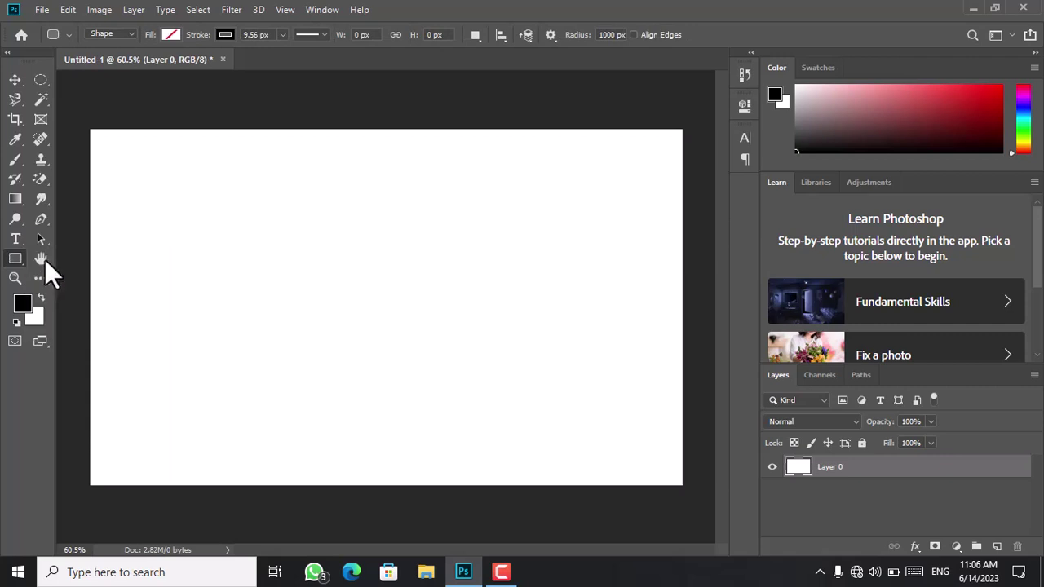
pyautogui.click(128, 36)
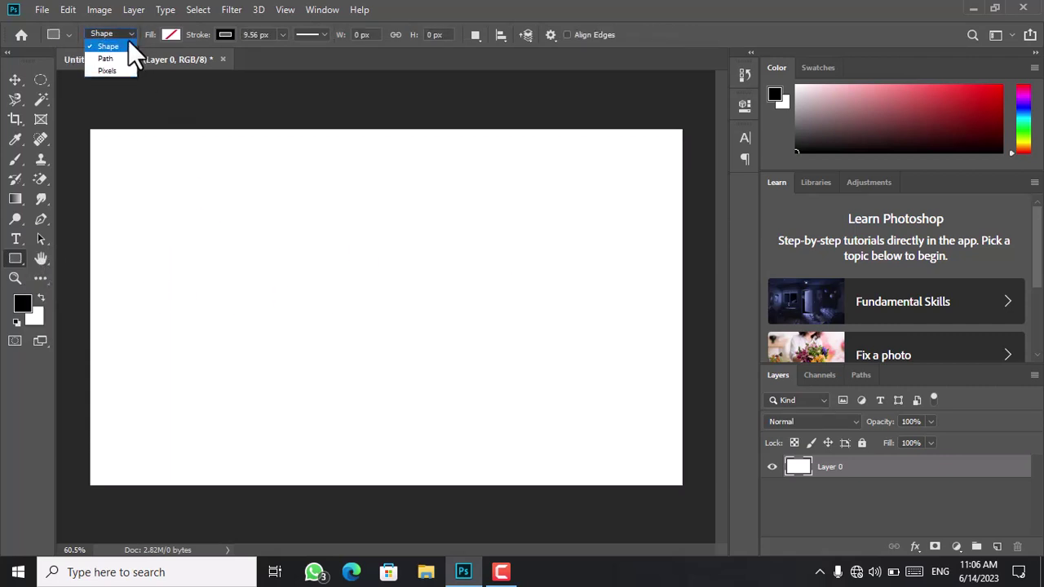
pyautogui.click(126, 59)
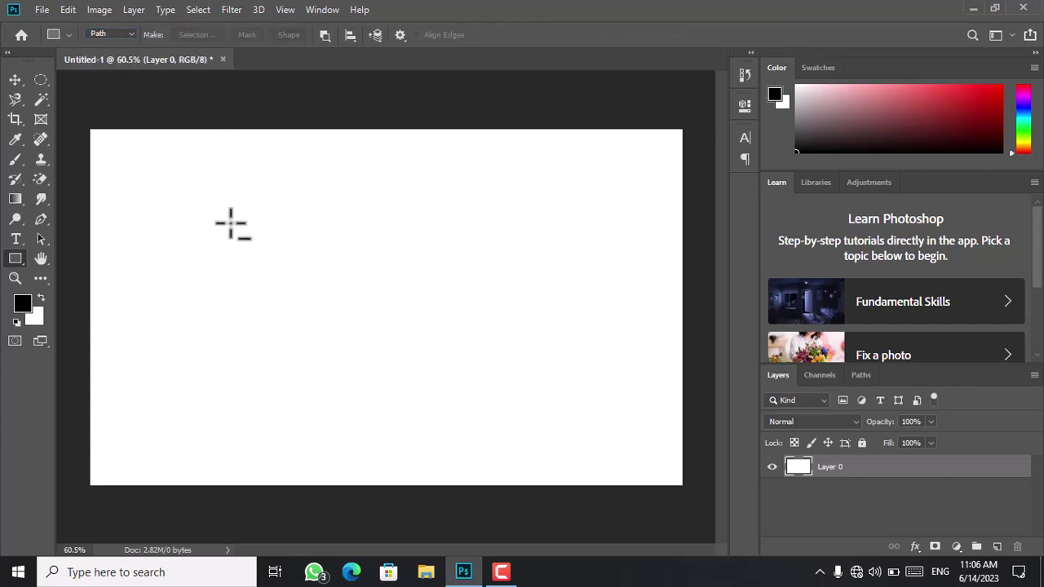
pyautogui.moveTo(230, 222); pyautogui.dragTo(461, 367)
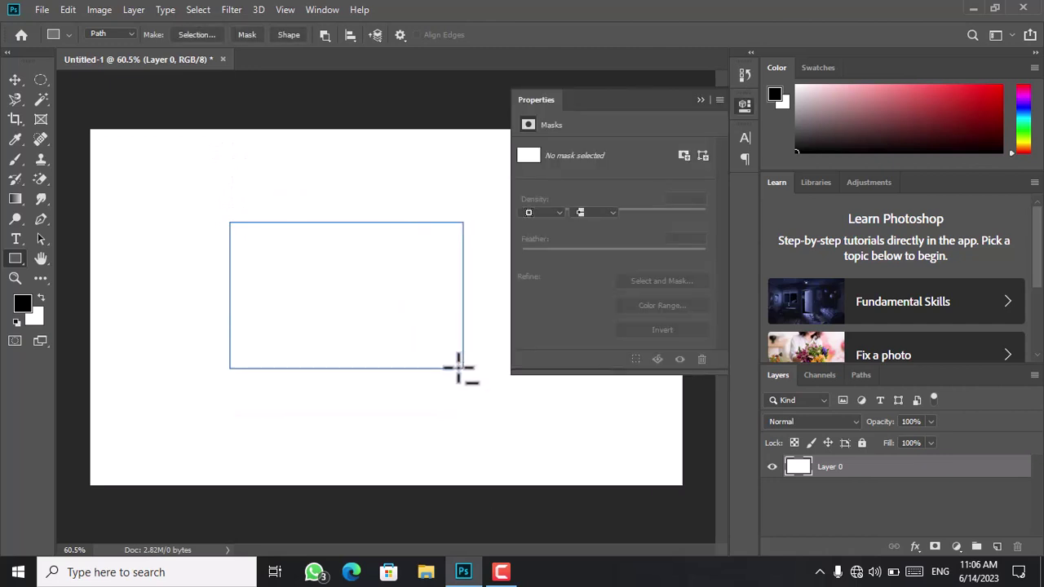
pyautogui.click(700, 99)
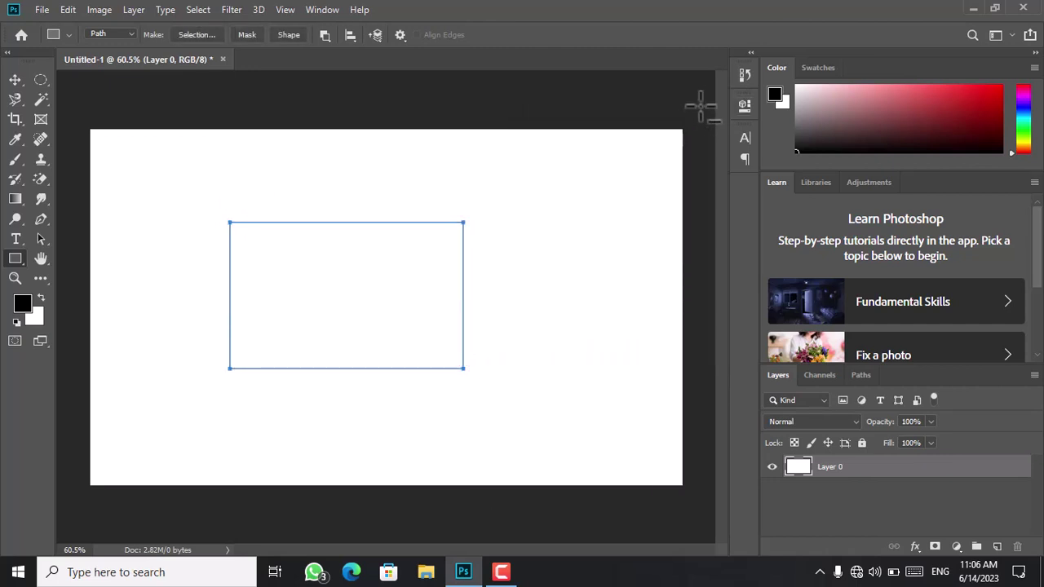
# Step: Move the whole rectangular path up and to the right, and then partway back, with the Path Selection tool
pyautogui.click(16, 80)
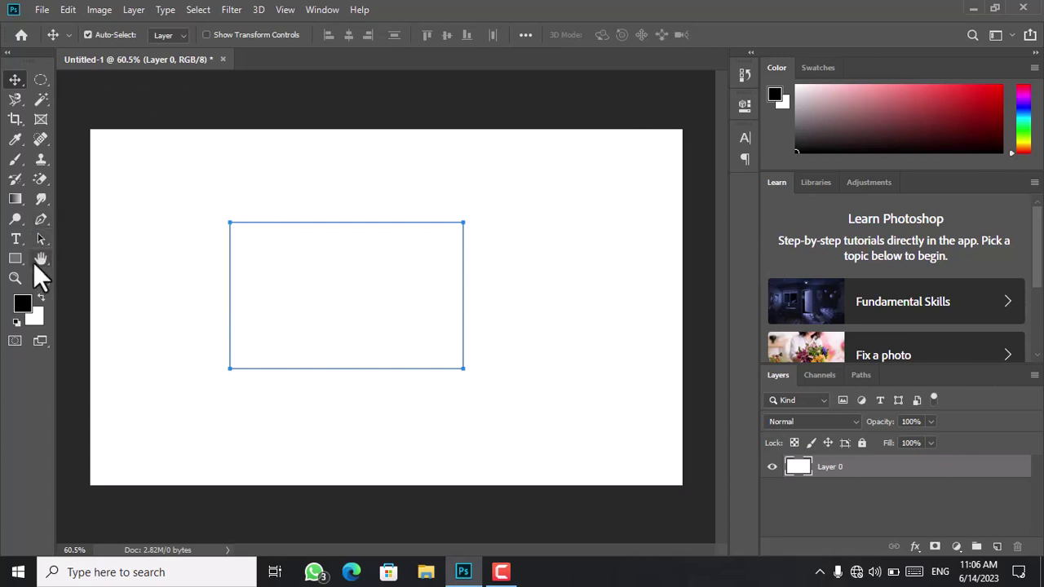
pyautogui.click(38, 238)
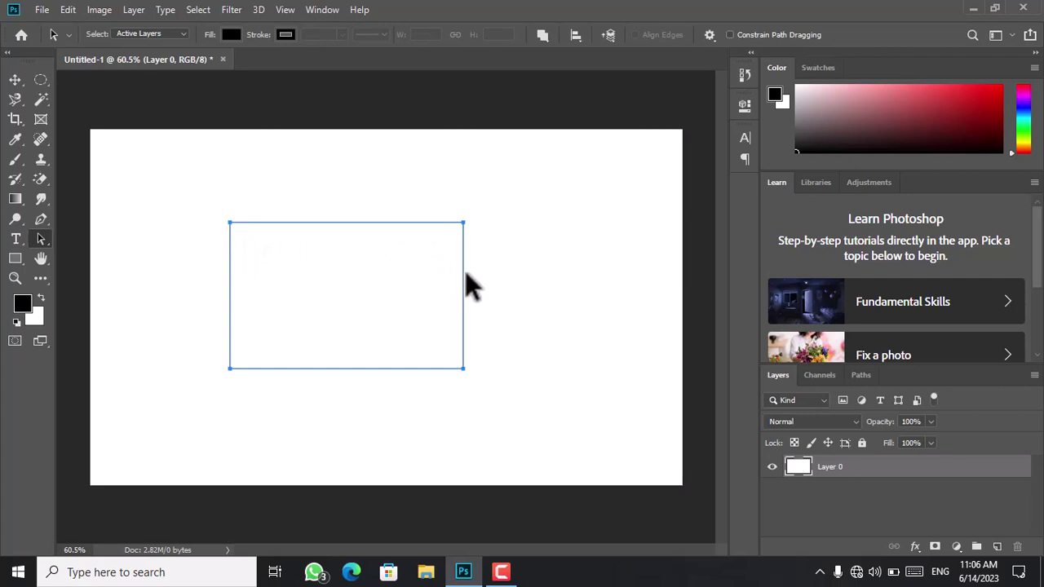
pyautogui.moveTo(461, 277); pyautogui.dragTo(528, 251)
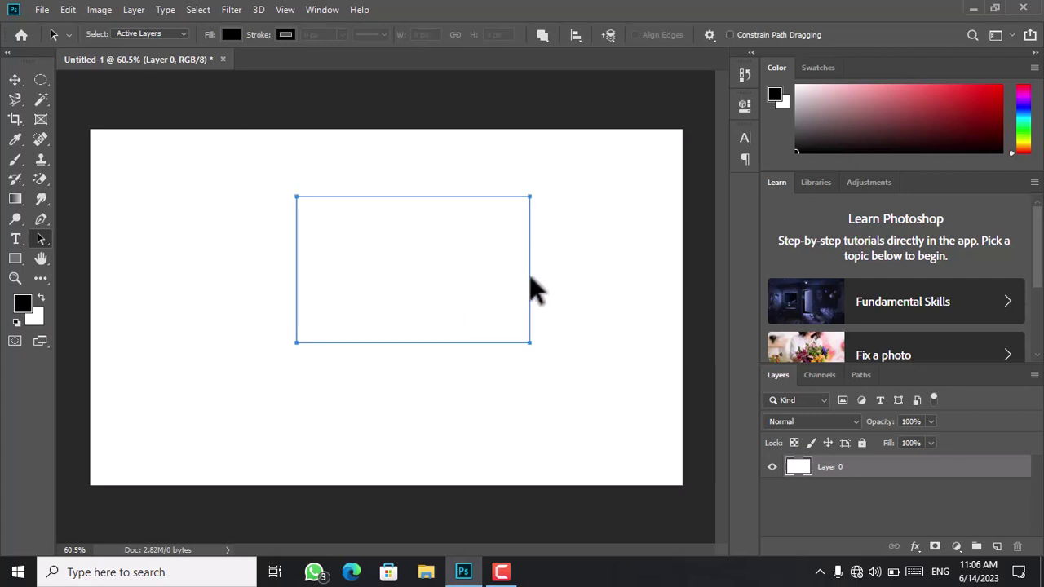
pyautogui.moveTo(531, 279); pyautogui.dragTo(480, 301)
# Step: Try to move the rectangular path with the Move tool, and undo the resulting shift of Layer 0
pyautogui.click(14, 78)
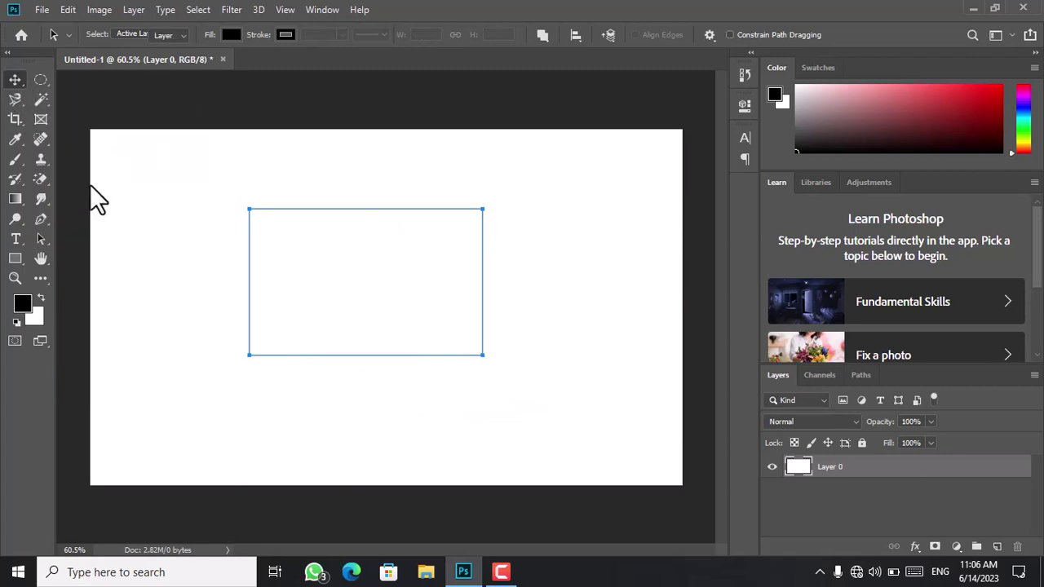
pyautogui.click(480, 269)
pyautogui.moveTo(479, 258)
pyautogui.mouseDown()
pyautogui.moveTo(547, 263)
pyautogui.moveTo(480, 280)
pyautogui.moveTo(465, 253)
pyautogui.moveTo(485, 258)
pyautogui.mouseUp()
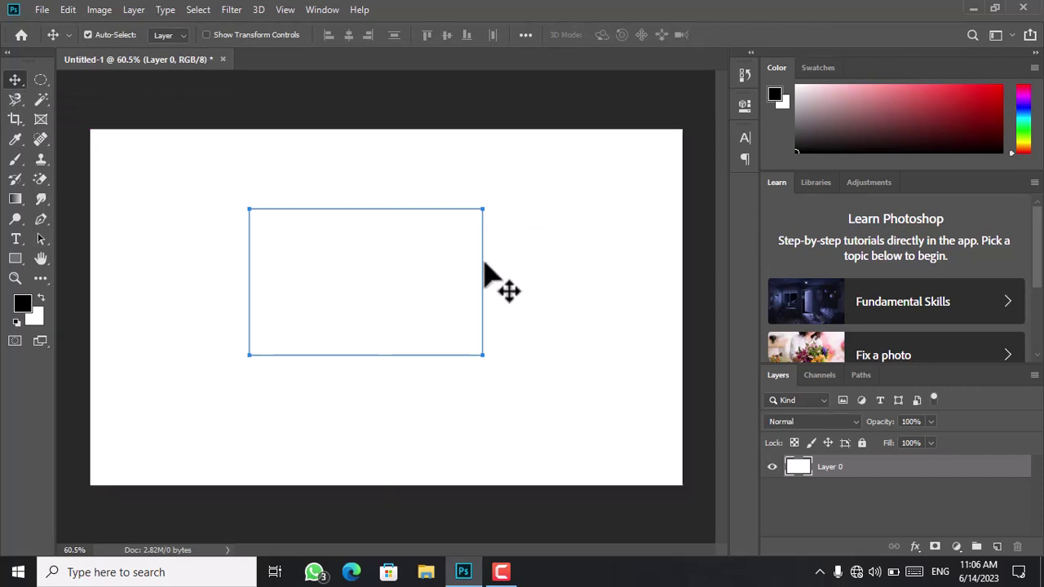
pyautogui.moveTo(534, 226); pyautogui.dragTo(501, 261)
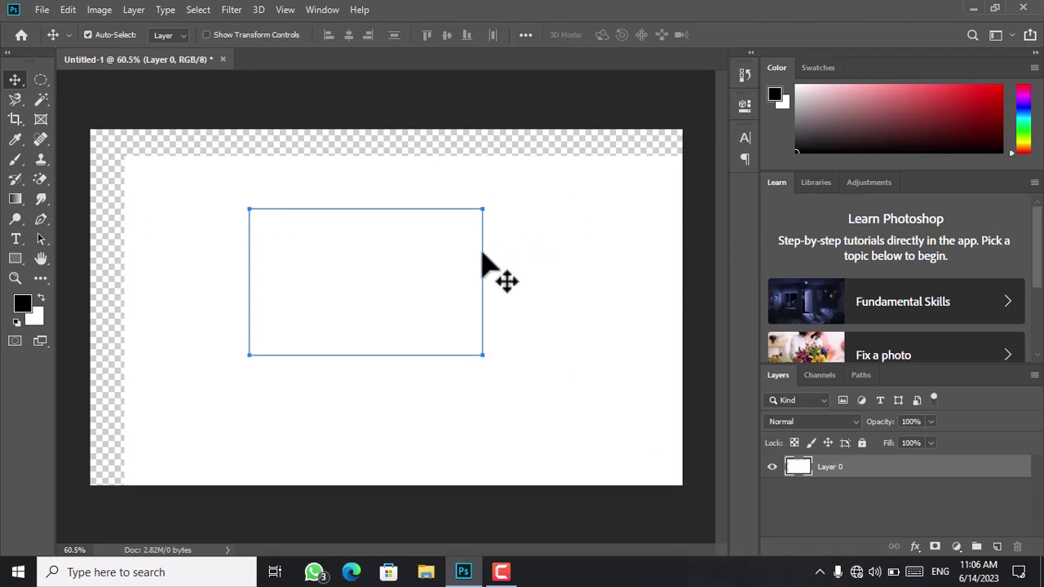
pyautogui.hotkey('ctrl', 'z')
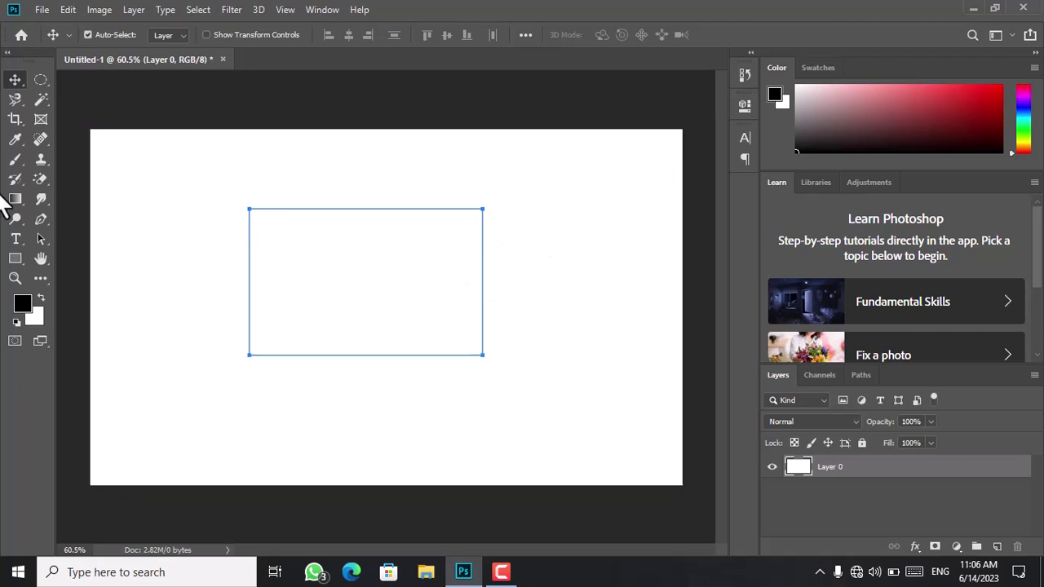
# Step: Move the rectangular path left and slightly down on the canvas with the Path Selection tool
pyautogui.click(40, 240)
pyautogui.moveTo(484, 210); pyautogui.dragTo(445, 227)
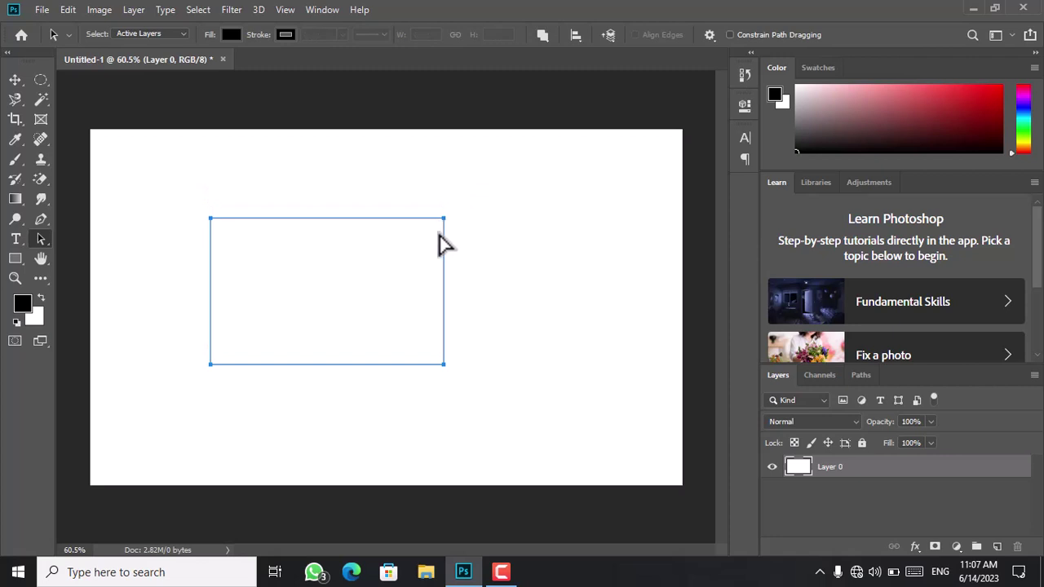
pyautogui.click(14, 77)
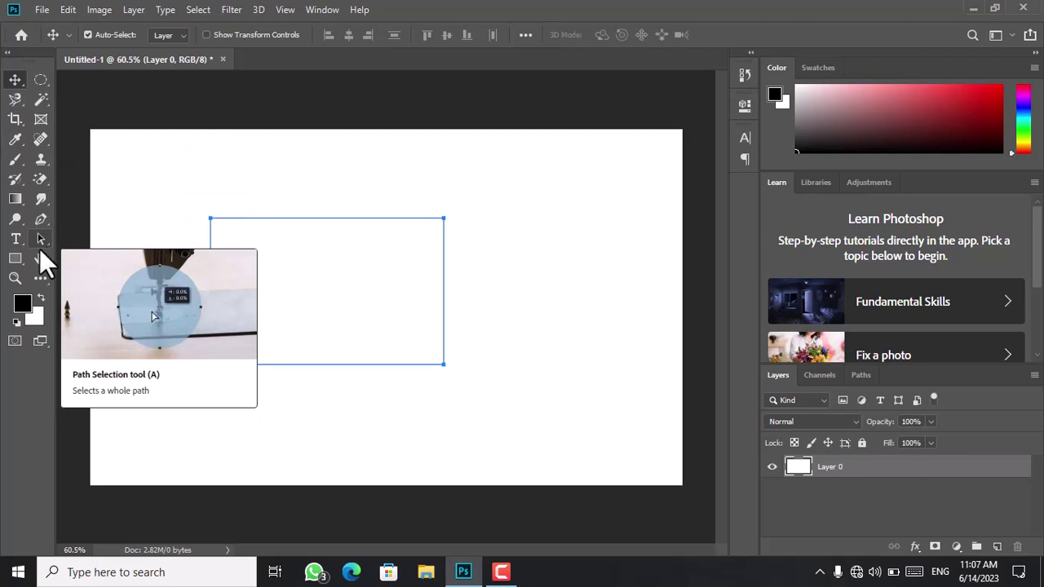
# Step: Set the Rectangle tool to Shape mode with a red fill
pyautogui.click(7, 261)
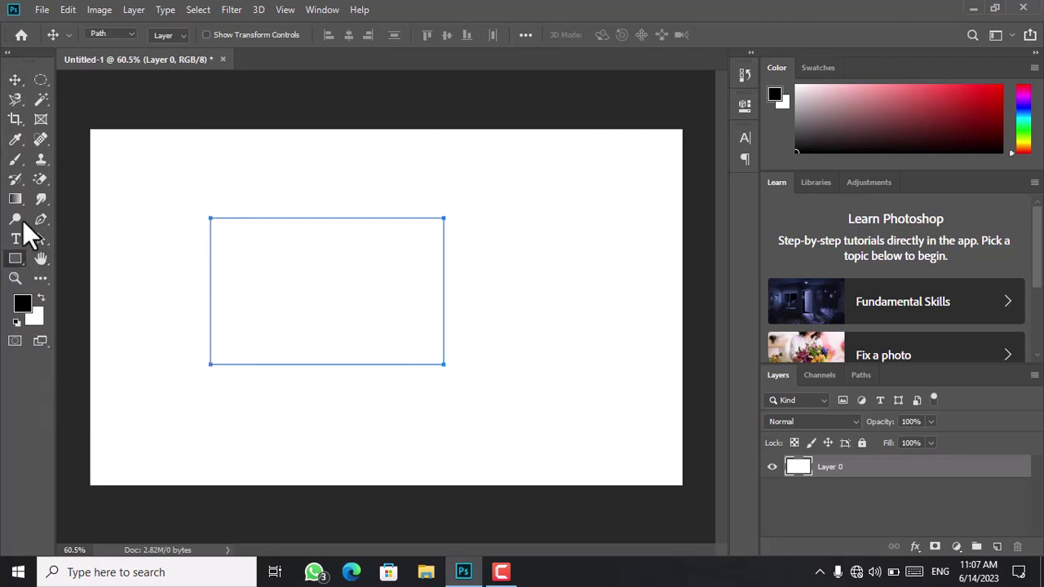
pyautogui.click(130, 34)
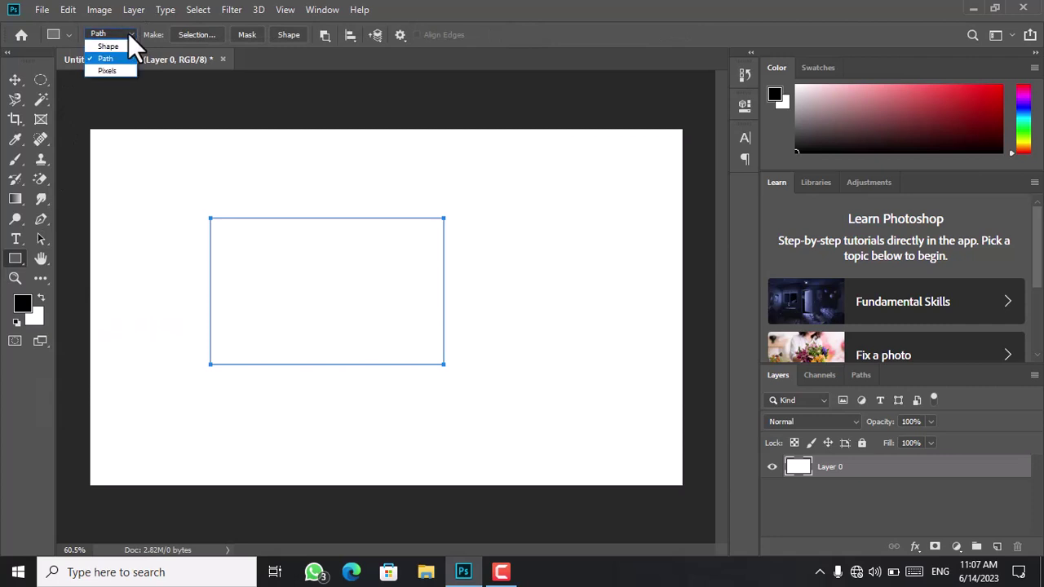
pyautogui.click(125, 41)
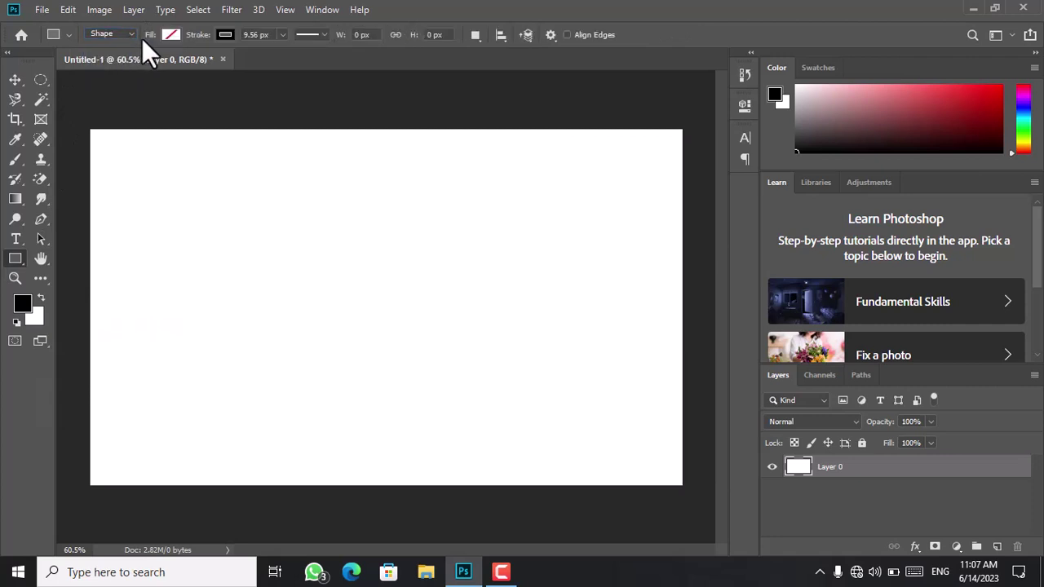
pyautogui.click(173, 35)
pyautogui.click(175, 34)
pyautogui.click(170, 34)
pyautogui.click(145, 115)
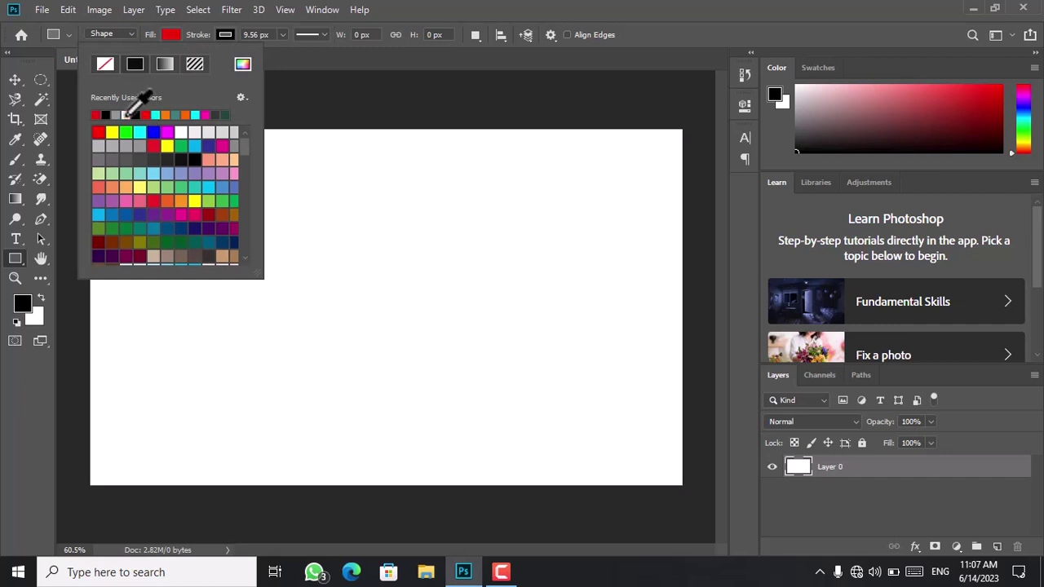
pyautogui.click(106, 64)
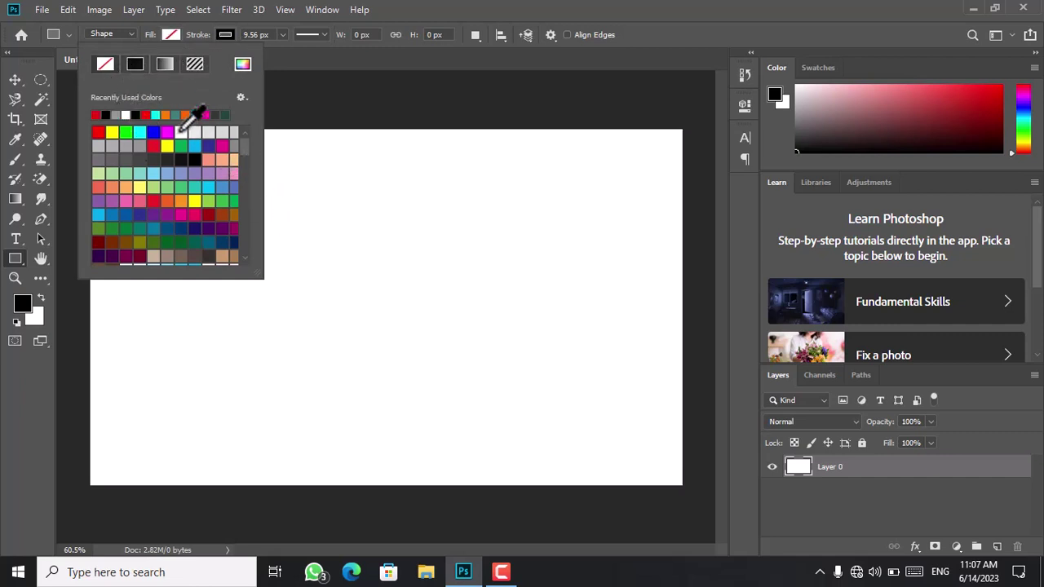
pyautogui.click(99, 112)
pyautogui.click(13, 73)
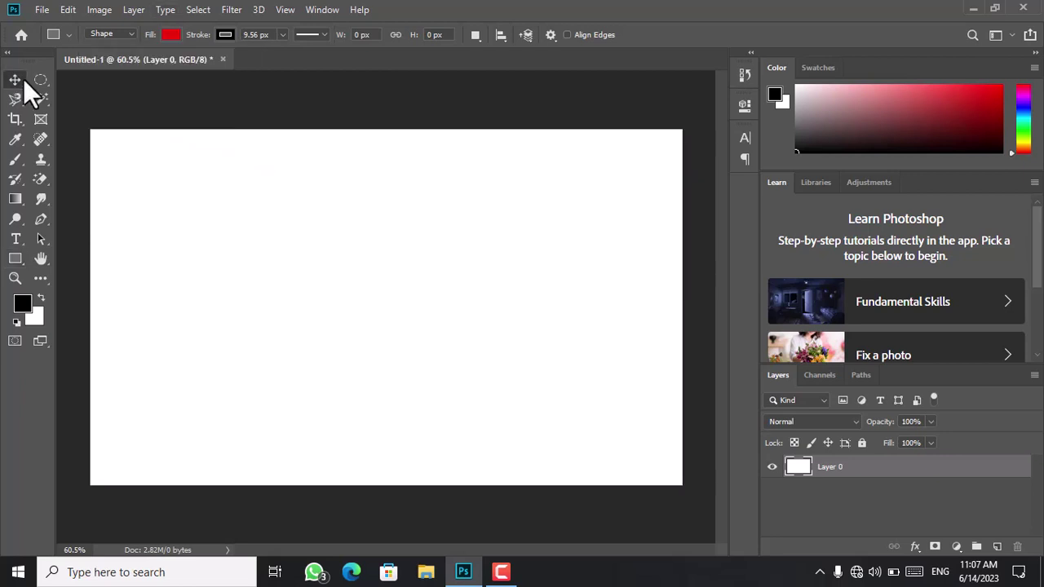
pyautogui.click(219, 162)
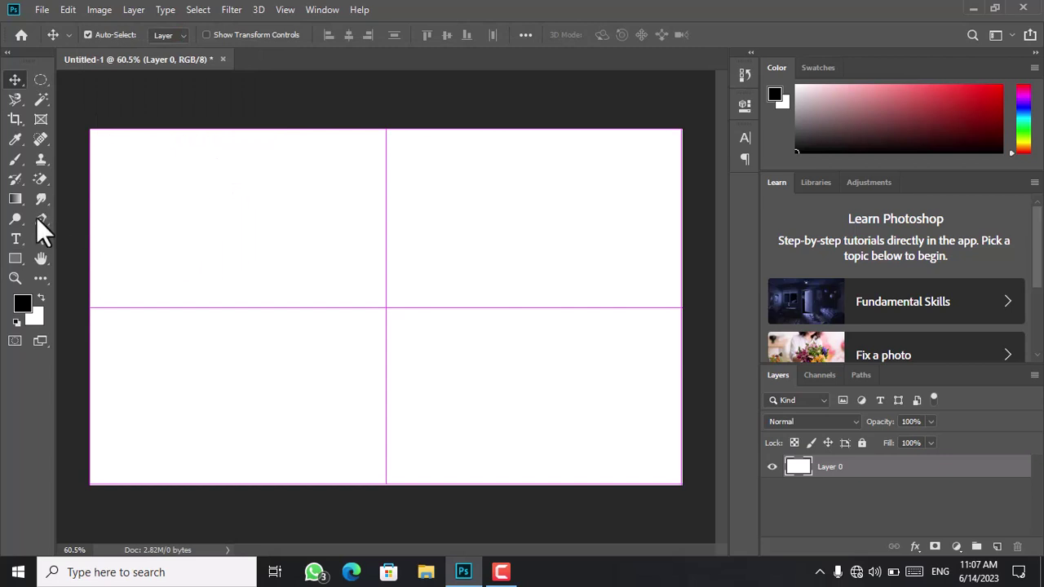
# Step: Draw a red rectangle shape about 461 by 416 px near the middle of the canvas
pyautogui.click(16, 259)
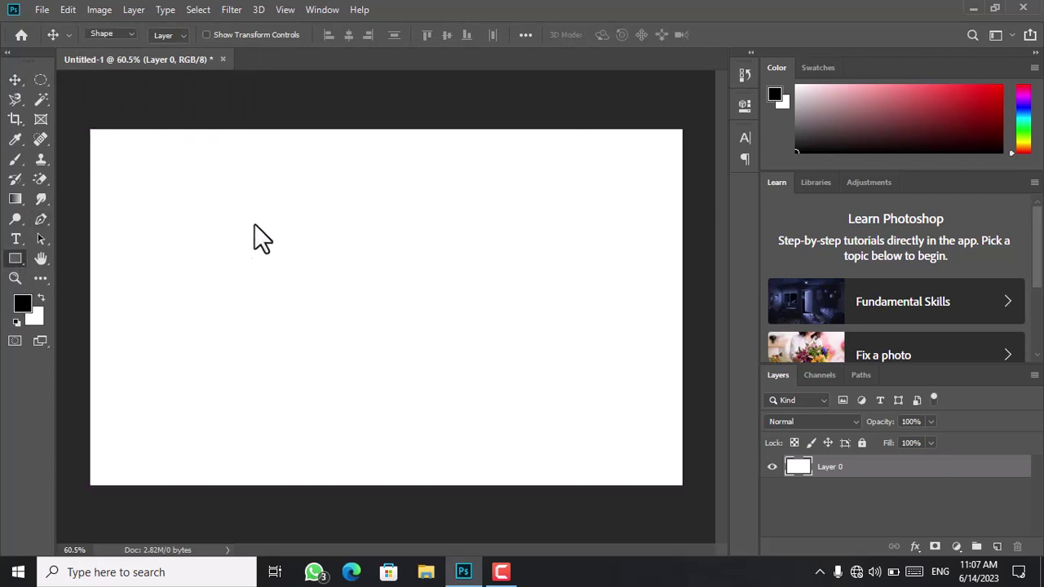
pyautogui.moveTo(252, 217); pyautogui.dragTo(464, 407)
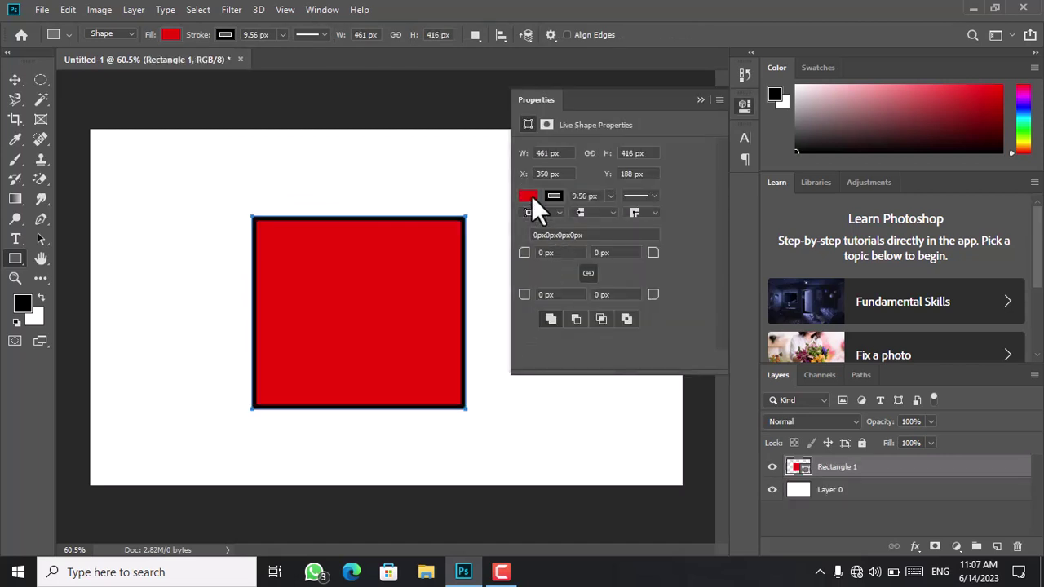
pyautogui.click(699, 100)
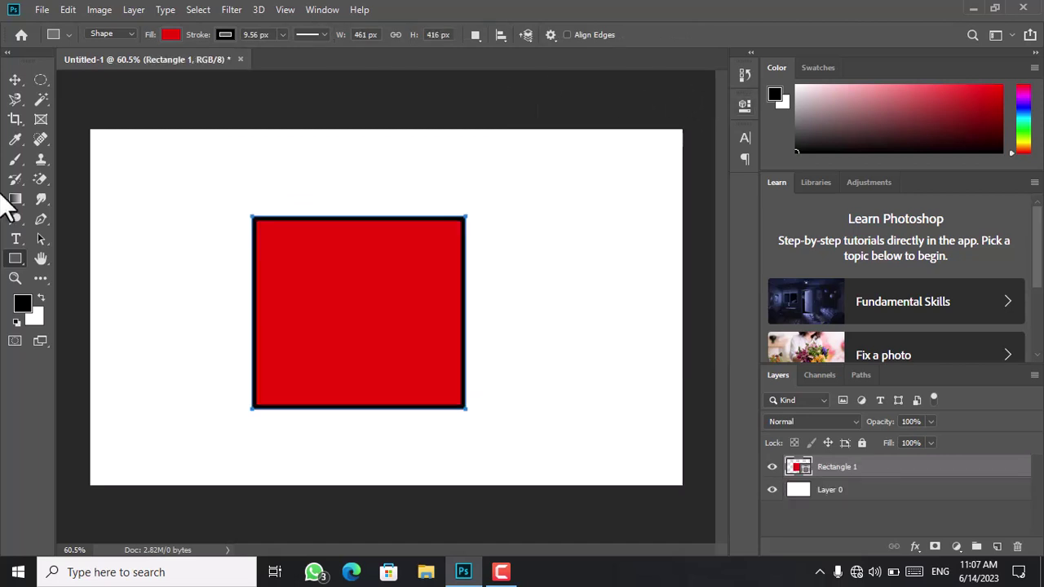
# Step: Move the red rectangle to the right side of the canvas with the Path Selection tool
pyautogui.click(45, 239)
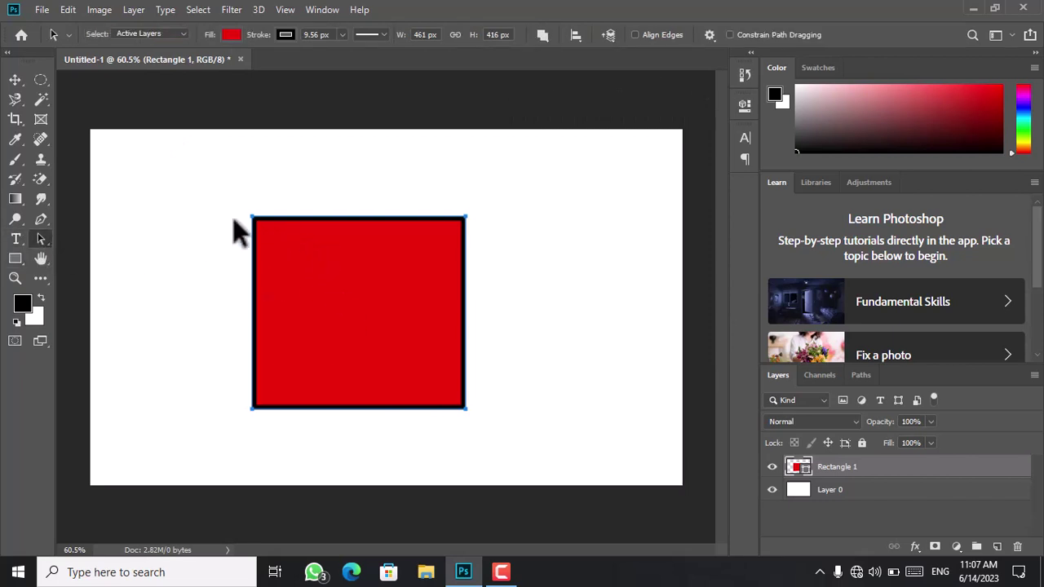
pyautogui.moveTo(234, 222); pyautogui.dragTo(253, 213)
pyautogui.moveTo(319, 334); pyautogui.dragTo(298, 220)
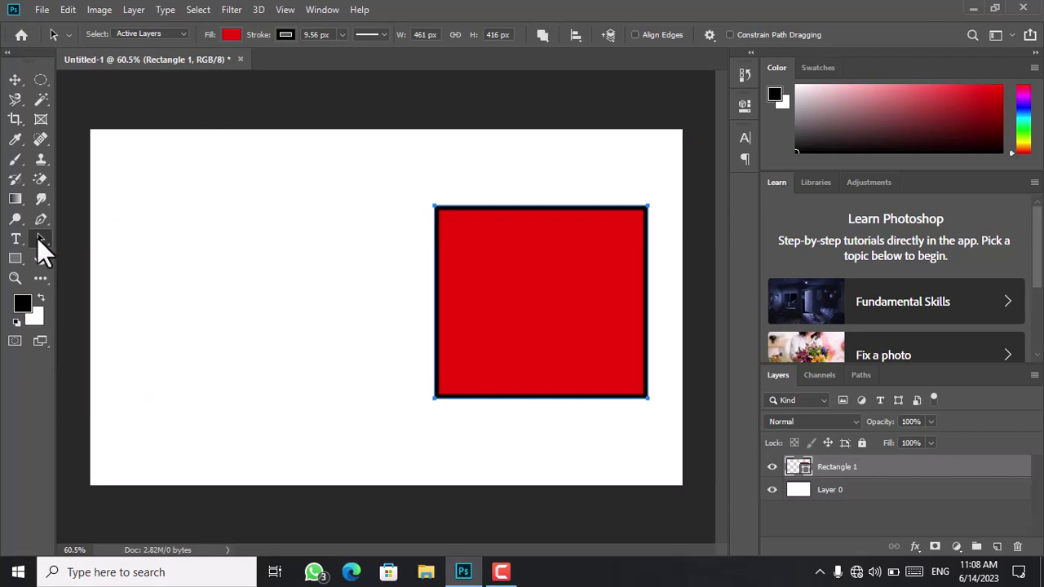
# Step: Pull the red rectangle's upper-right corner inward to the diagonal with the Direct Selection tool, converting the live shape to a regular path
pyautogui.moveTo(37, 237); pyautogui.dragTo(92, 253)
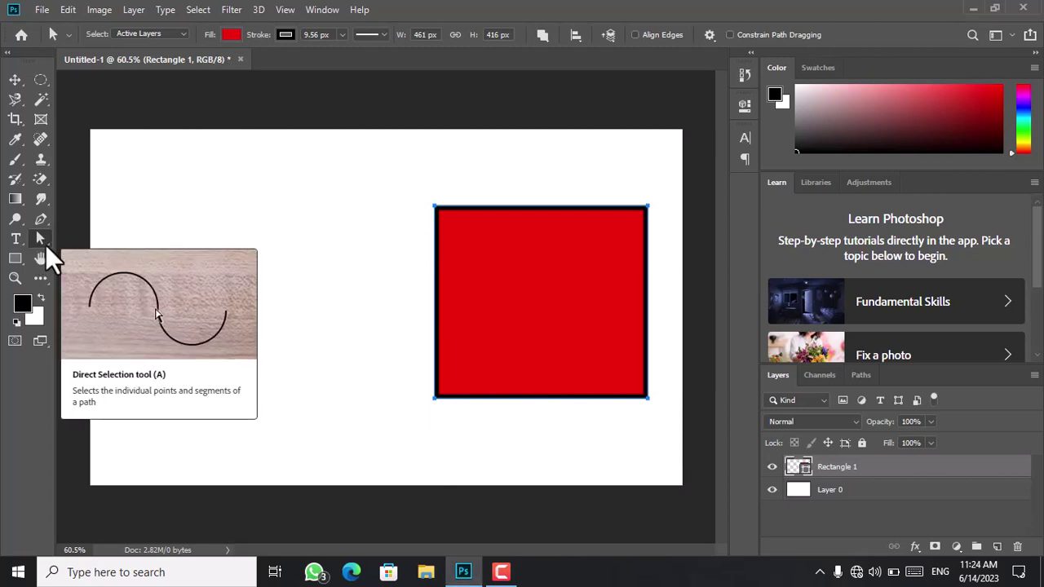
pyautogui.moveTo(45, 240); pyautogui.dragTo(79, 253)
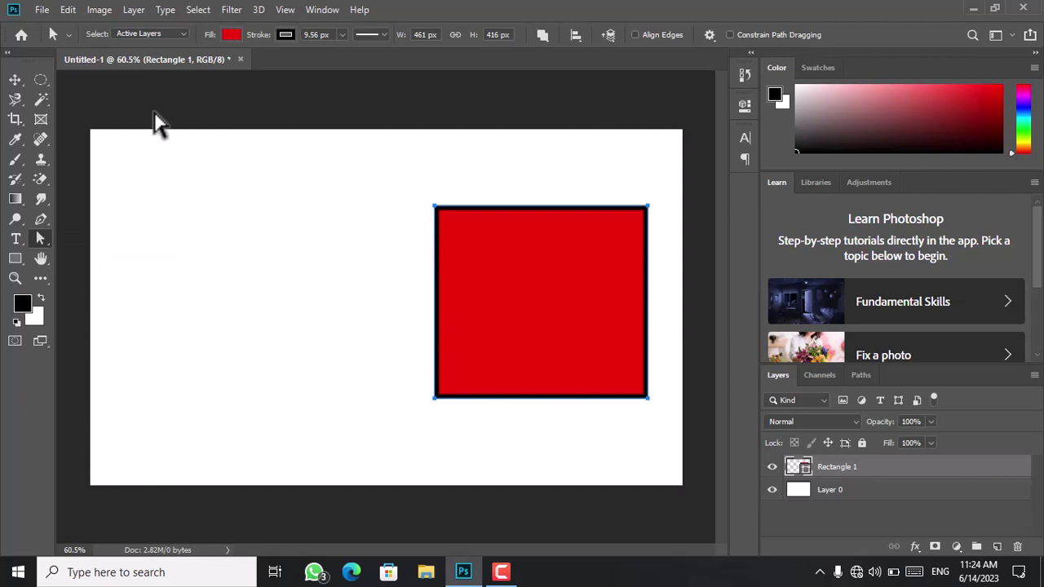
pyautogui.click(15, 82)
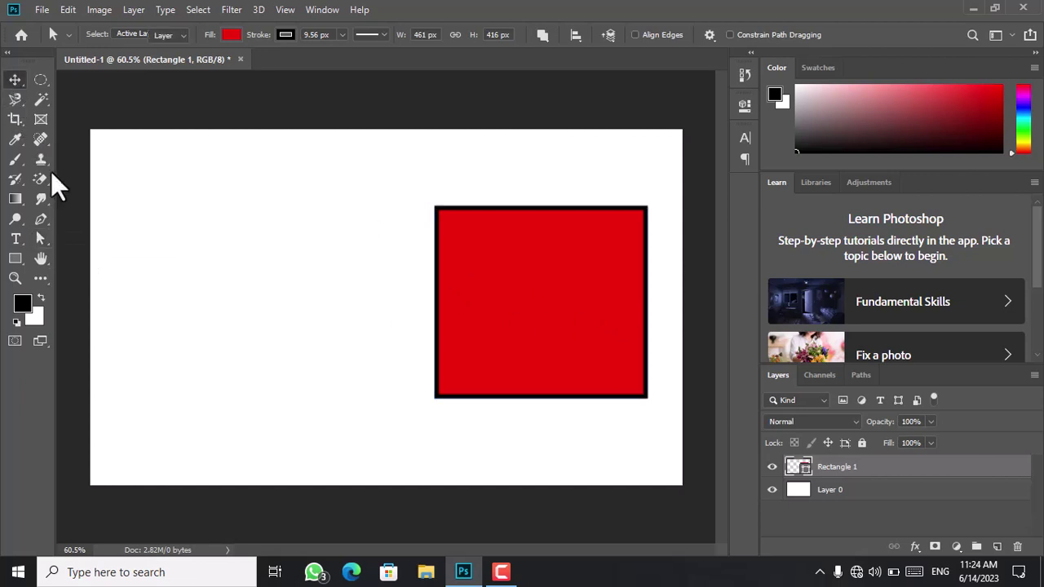
pyautogui.click(43, 241)
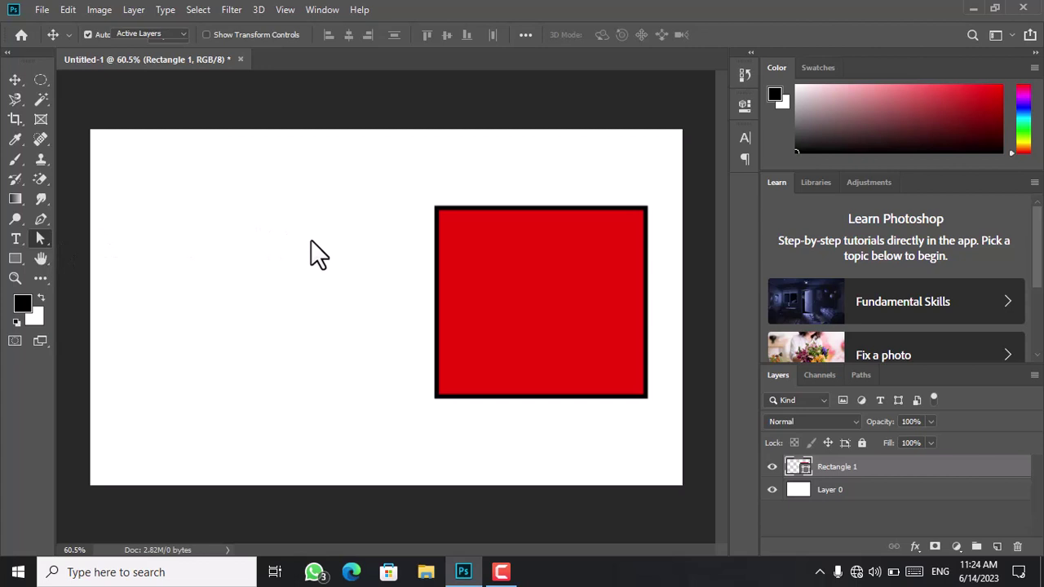
pyautogui.click(437, 257)
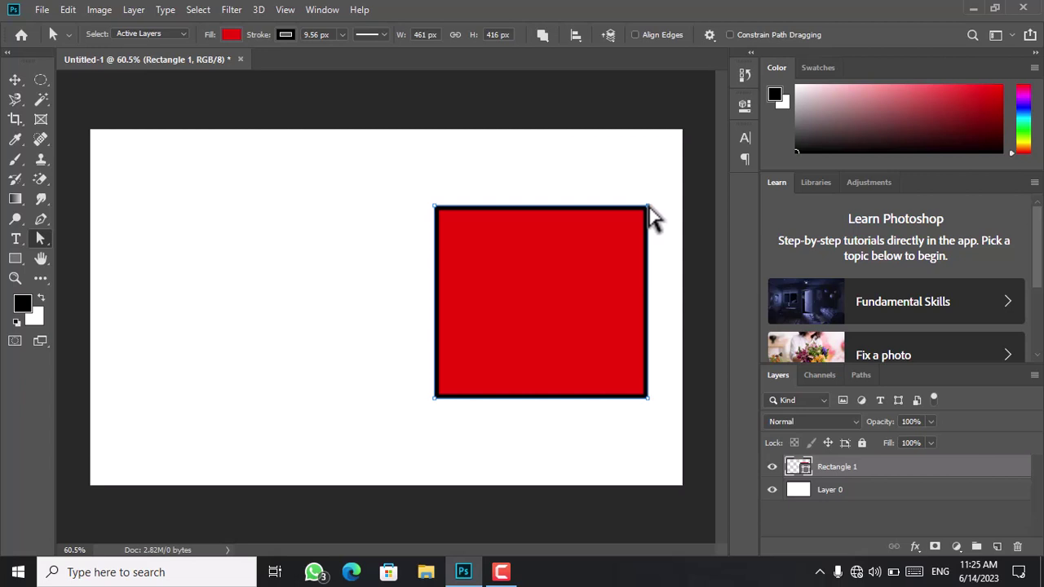
pyautogui.moveTo(648, 208); pyautogui.dragTo(548, 311)
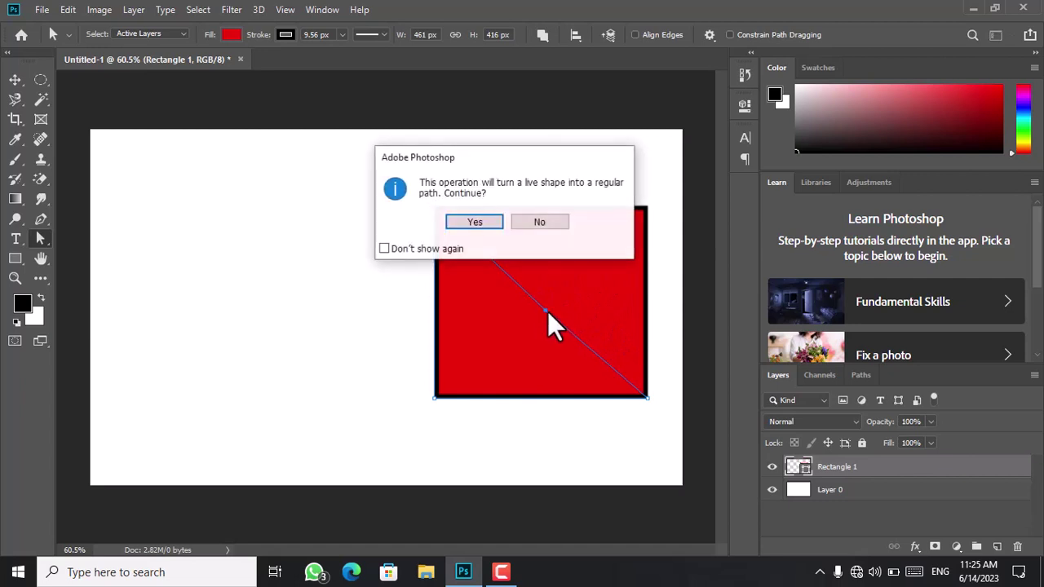
pyautogui.click(476, 224)
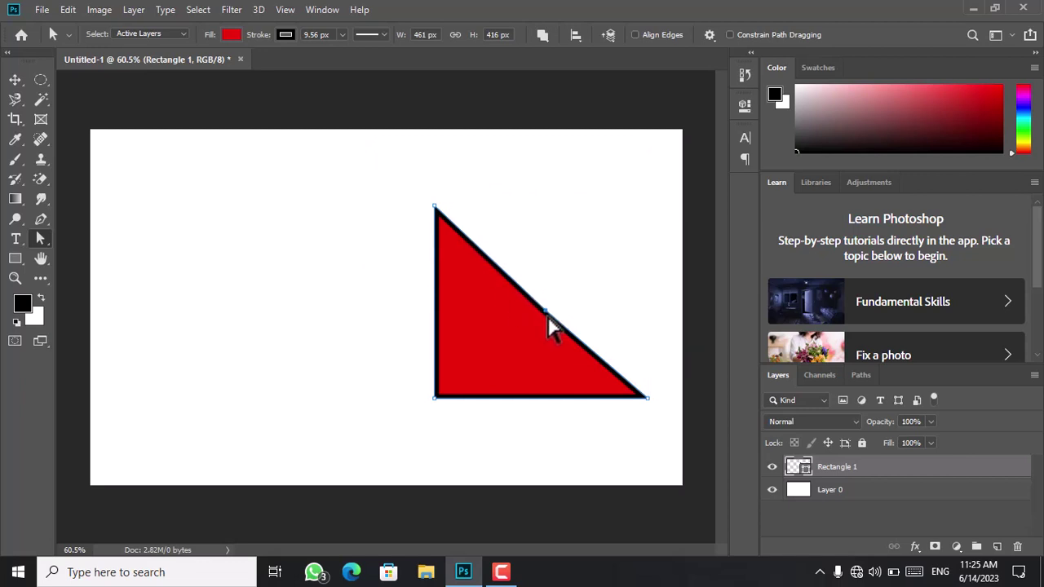
# Step: Move the diagonal's middle anchor point up to the top-edge level and the upper-left anchor inward to form an upright triangle
pyautogui.moveTo(545, 312); pyautogui.dragTo(535, 204)
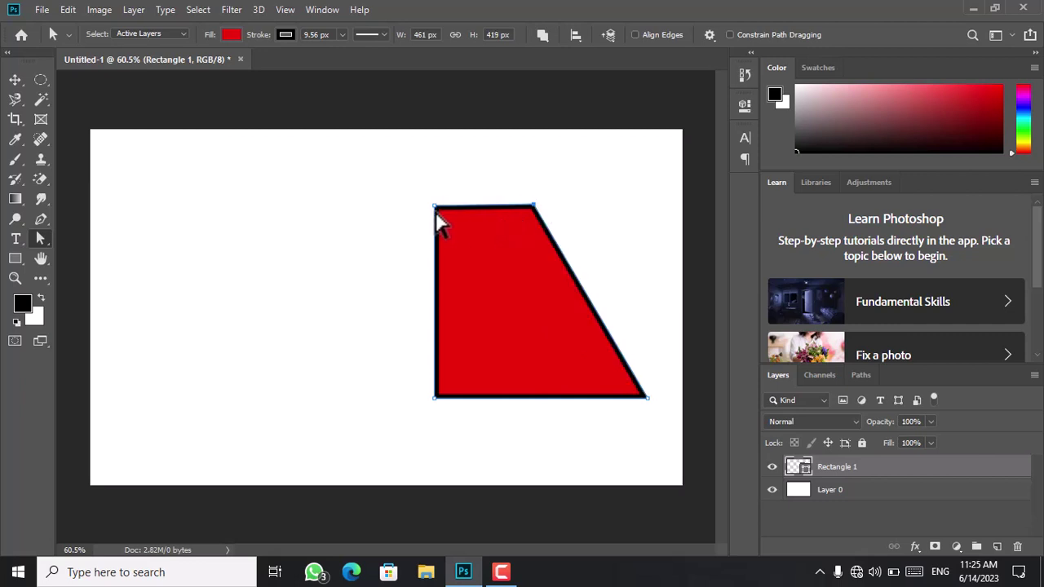
pyautogui.moveTo(436, 209); pyautogui.dragTo(488, 287)
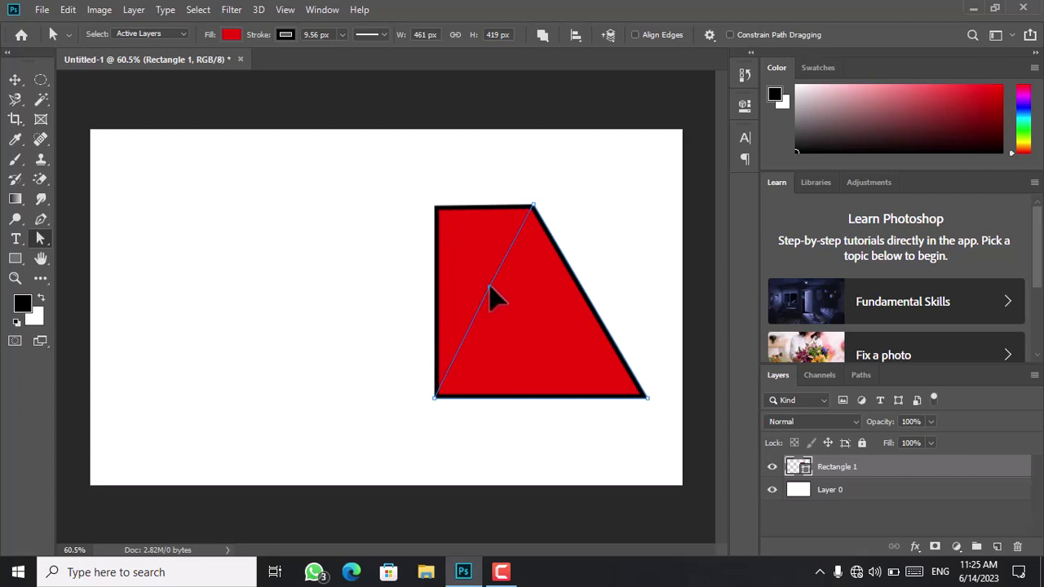
pyautogui.moveTo(488, 288); pyautogui.dragTo(489, 288)
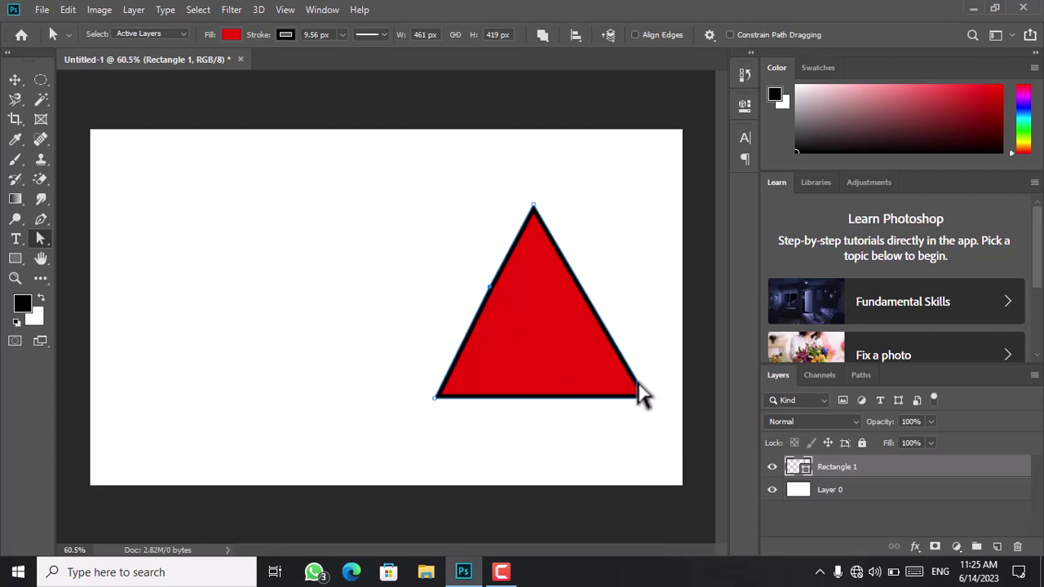
# Step: Reposition the triangle's right, bottom and top anchor points to form an irregular four-sided shape about 379 by 399 px
pyautogui.moveTo(639, 397); pyautogui.dragTo(657, 279)
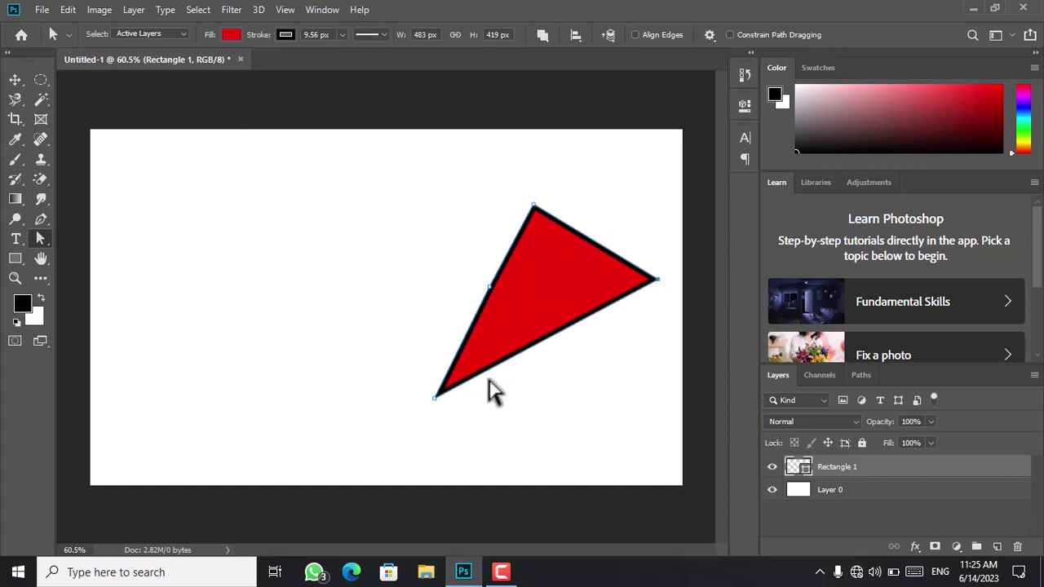
pyautogui.moveTo(434, 398); pyautogui.dragTo(519, 387)
pyautogui.rightClick(520, 388)
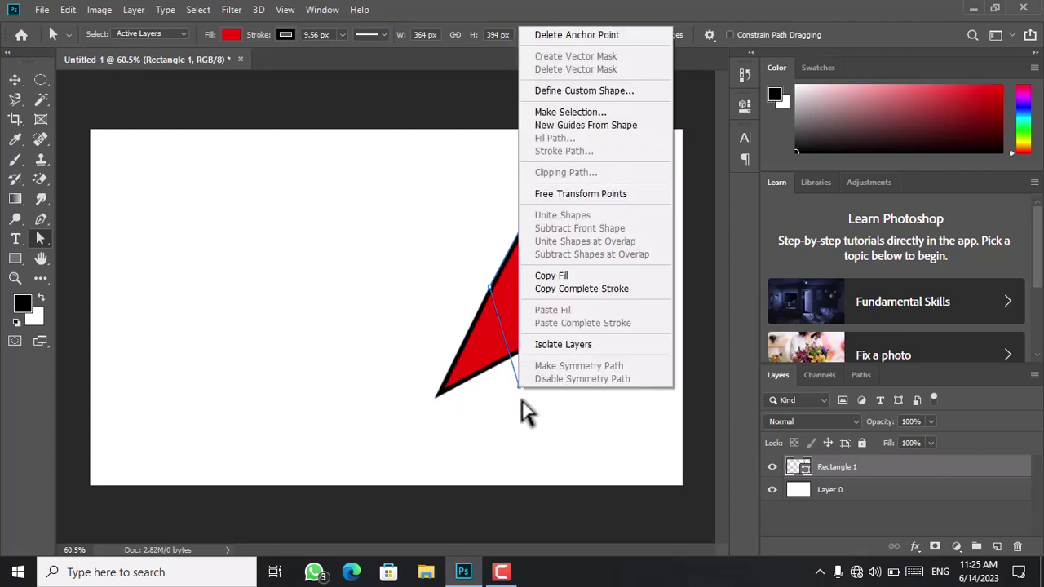
pyautogui.click(469, 337)
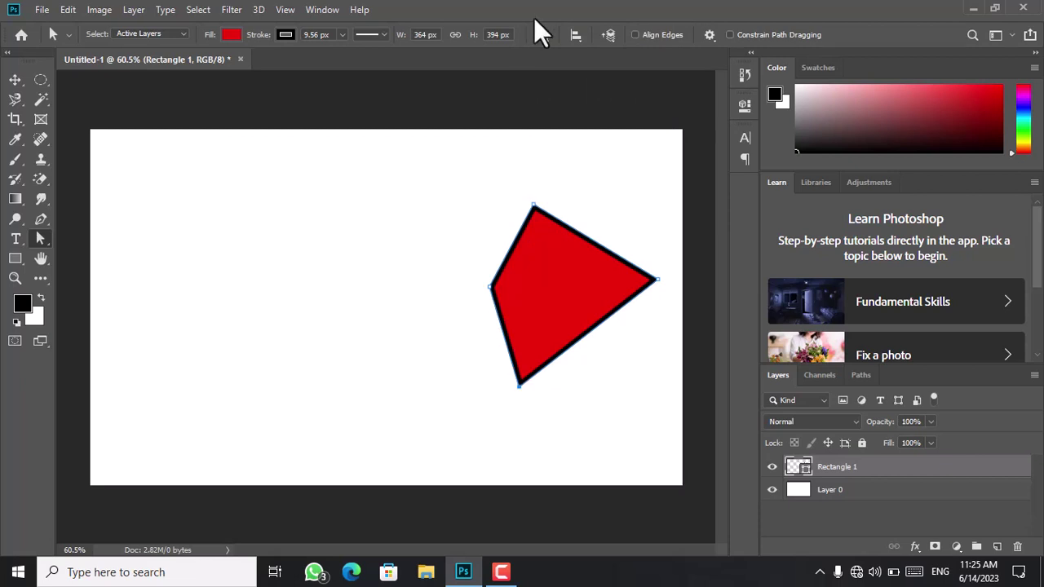
pyautogui.moveTo(534, 207); pyautogui.dragTo(505, 166)
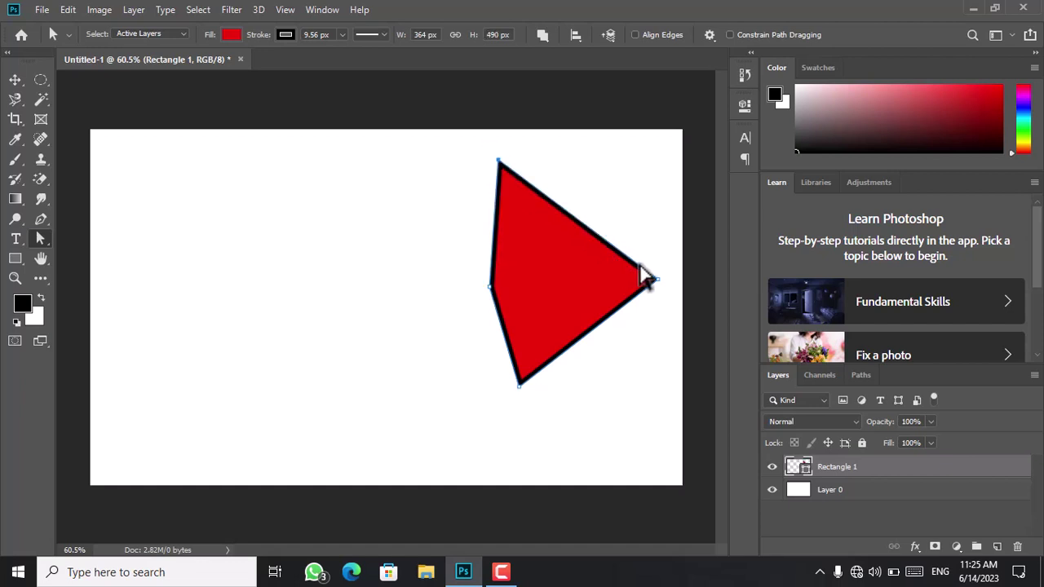
pyautogui.moveTo(659, 282); pyautogui.dragTo(664, 239)
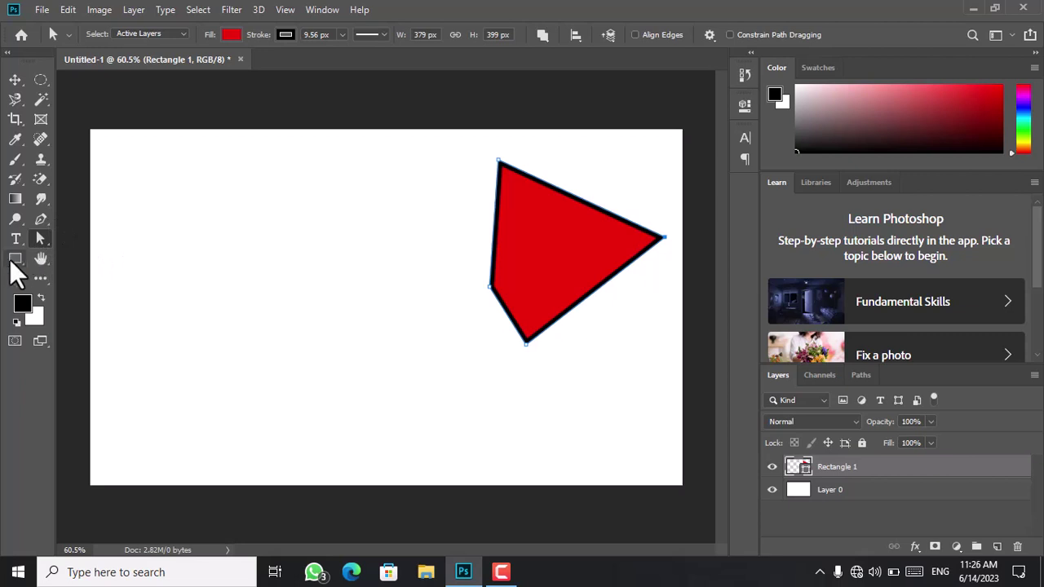
# Step: Draw a second red rectangle shape about 692 by 511 px beside the irregular shape, and collapse its live shape properties
pyautogui.moveTo(10, 259); pyautogui.dragTo(87, 263)
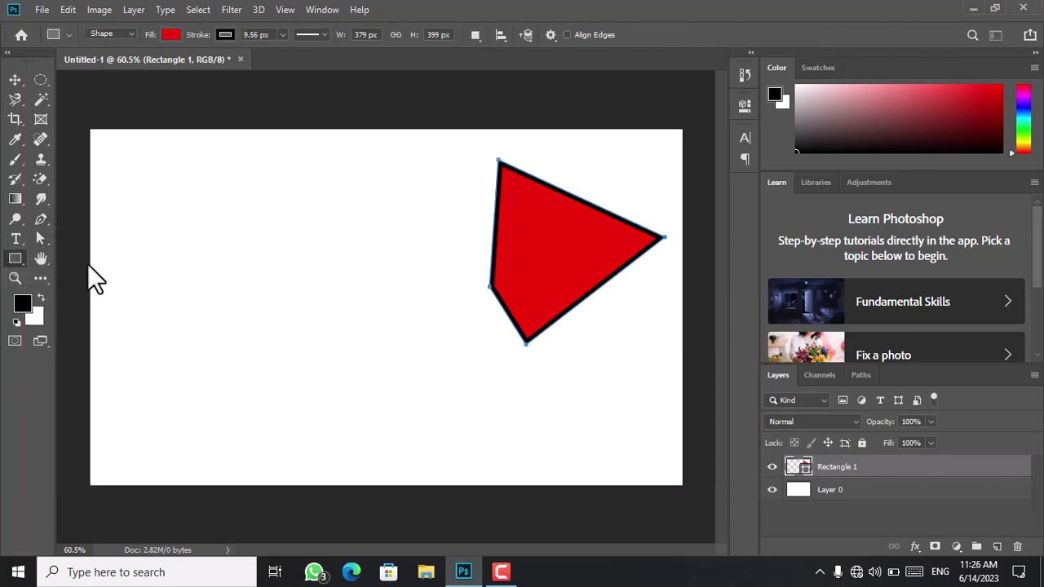
pyautogui.moveTo(147, 205); pyautogui.dragTo(467, 438)
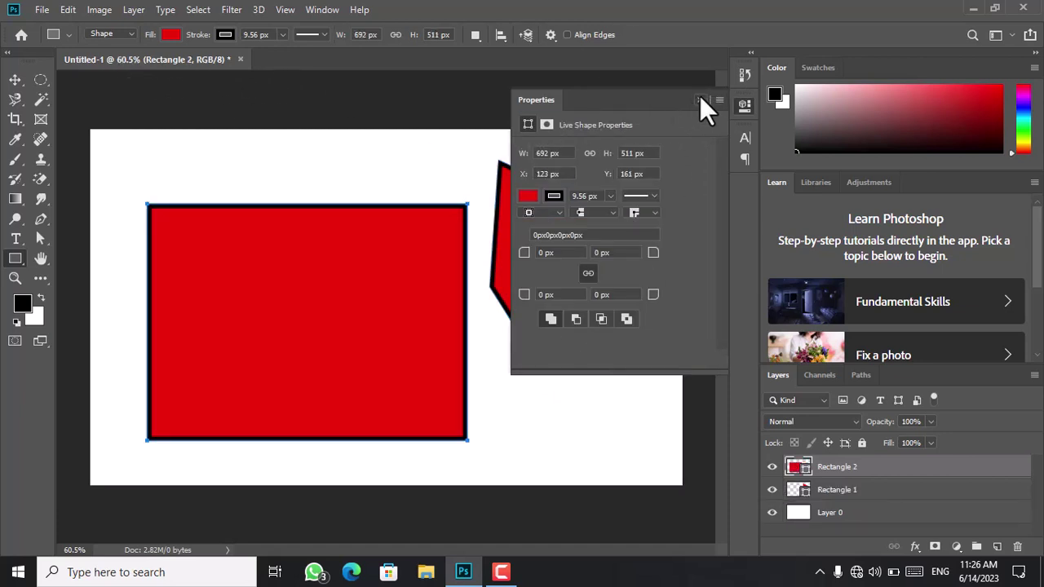
pyautogui.click(701, 99)
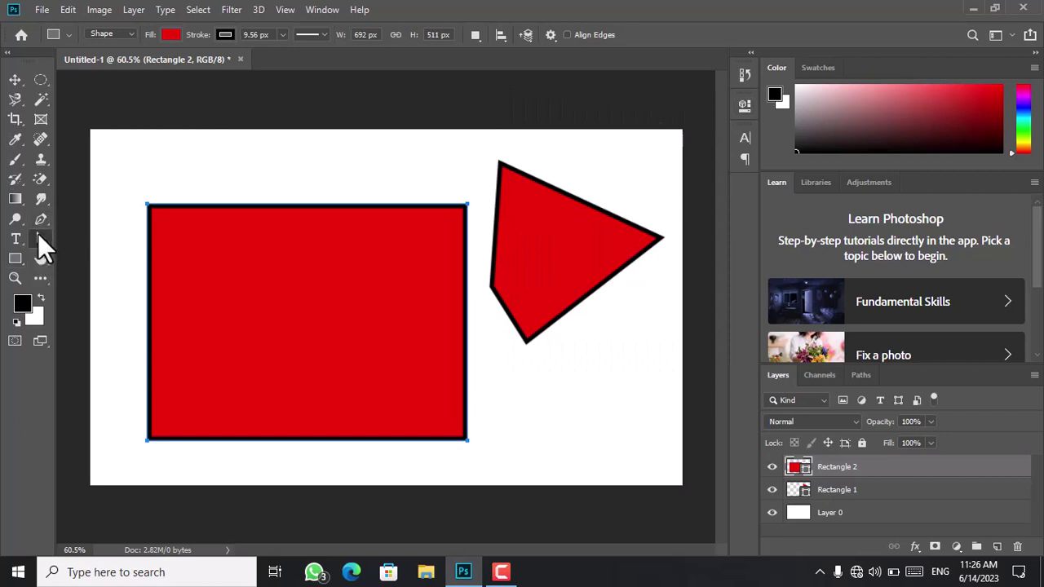
# Step: Shift the large rectangle slightly up and pull its lower-right corner inward with the Direct Selection tool, converting it to a regular path
pyautogui.click(40, 238)
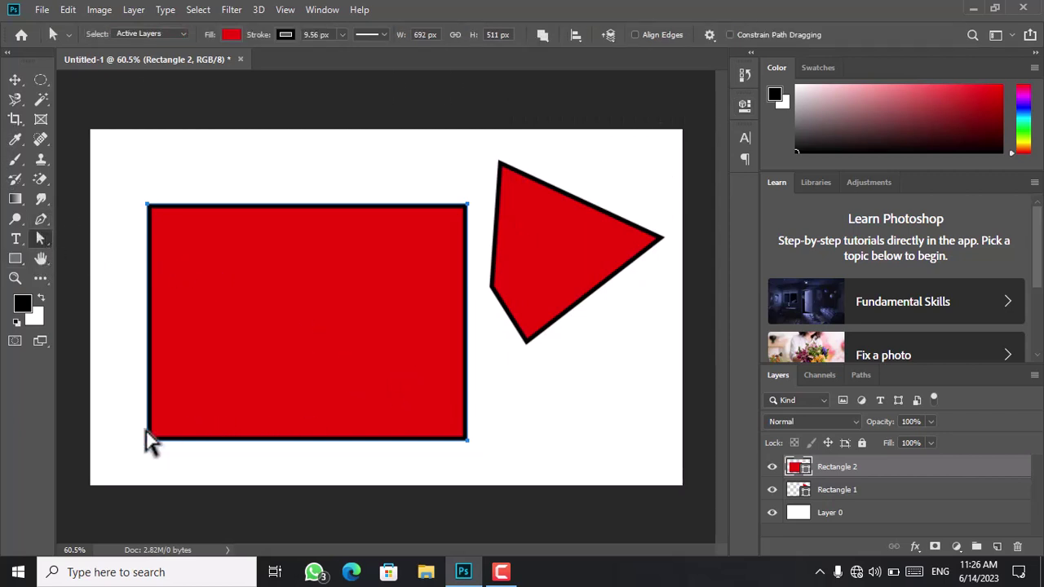
pyautogui.moveTo(149, 440)
pyautogui.mouseDown()
pyautogui.moveTo(206, 400)
pyautogui.moveTo(189, 420)
pyautogui.moveTo(152, 425)
pyautogui.mouseUp()
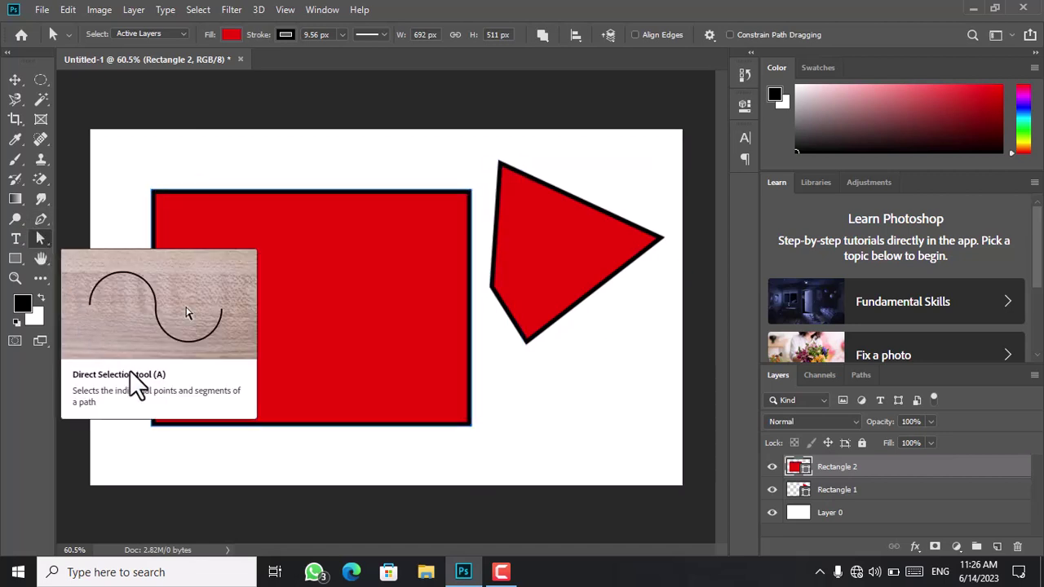
pyautogui.click(182, 391)
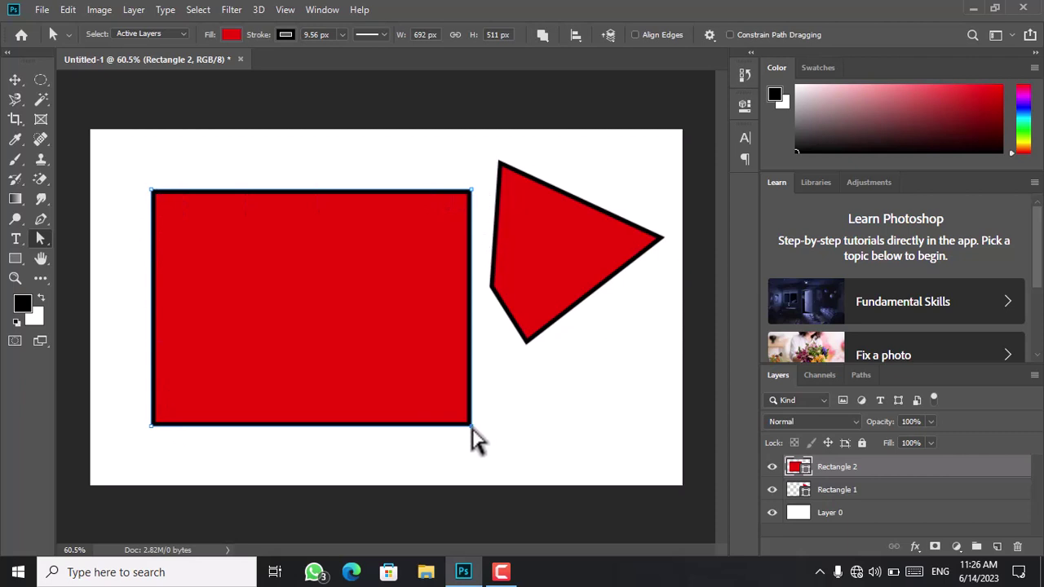
pyautogui.moveTo(472, 426); pyautogui.dragTo(405, 375)
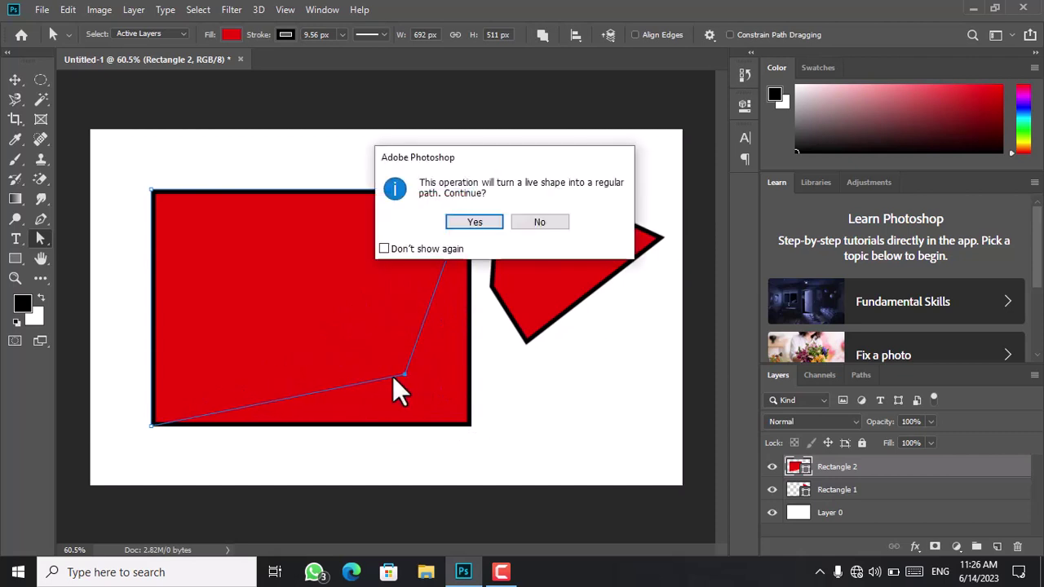
pyautogui.click(476, 221)
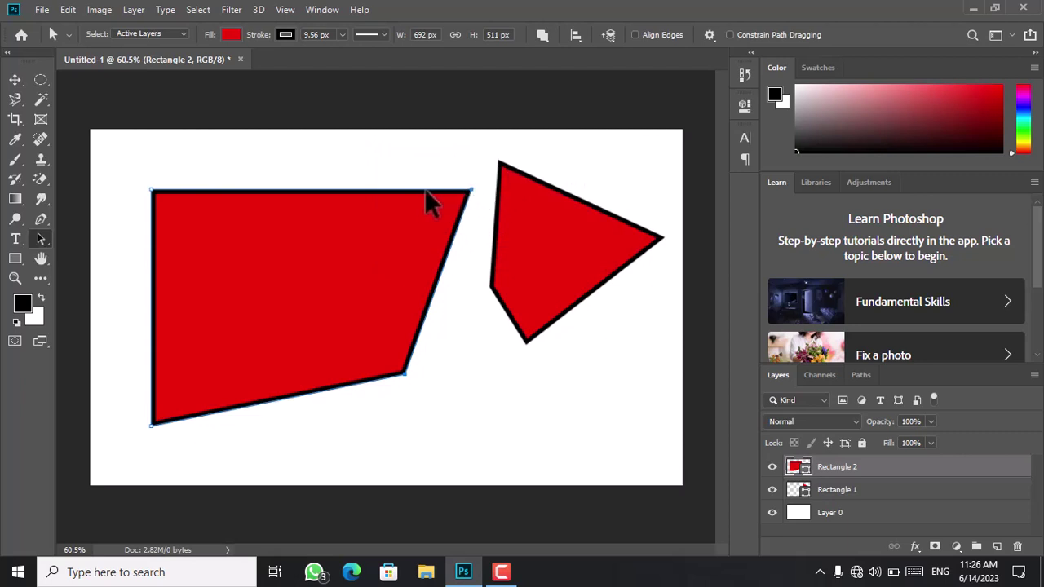
# Step: Select all anchor points of the large reshaped rectangle and shift the whole shape slightly up with the Direct Selection tool
pyautogui.click(481, 206)
pyautogui.click(387, 220)
pyautogui.click(41, 238)
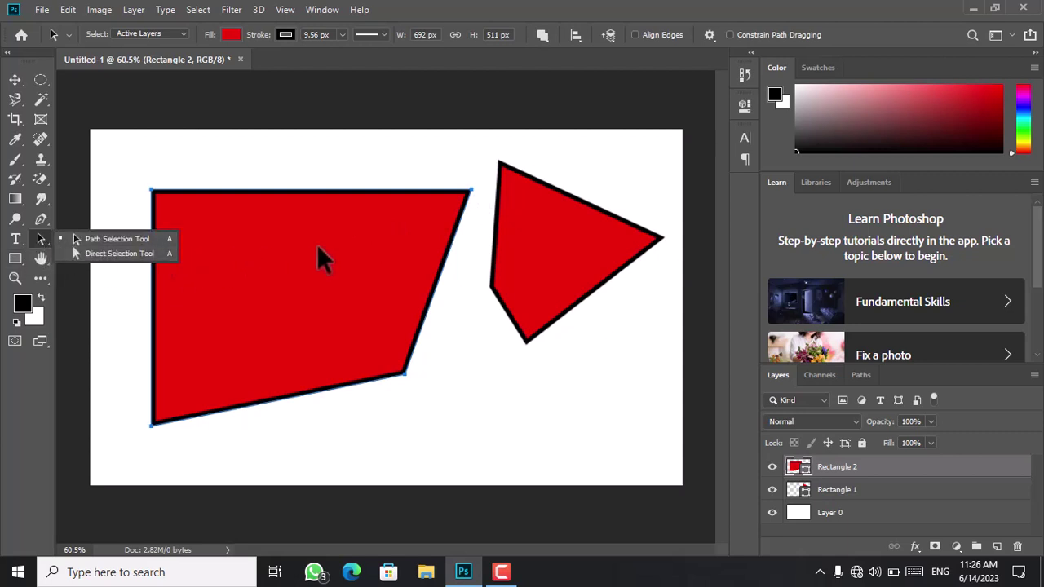
pyautogui.click(129, 252)
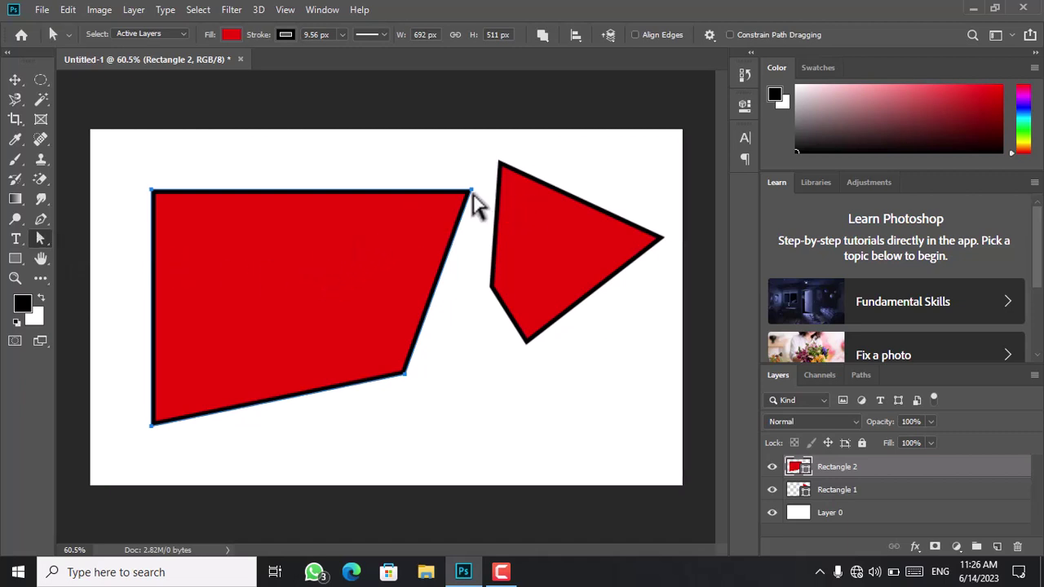
pyautogui.moveTo(470, 191)
pyautogui.mouseDown()
pyautogui.moveTo(404, 194)
pyautogui.moveTo(473, 191)
pyautogui.mouseUp()
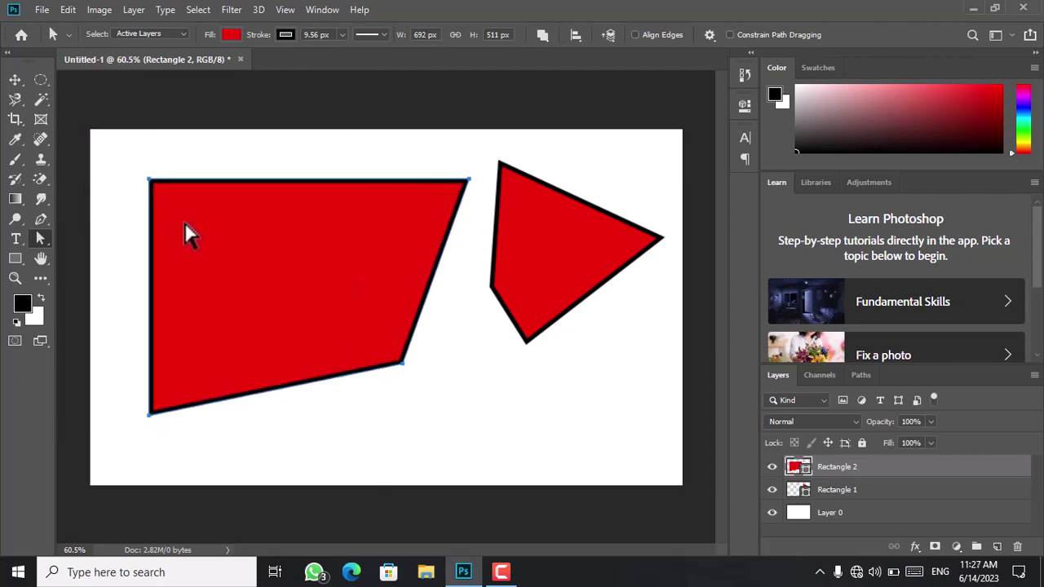